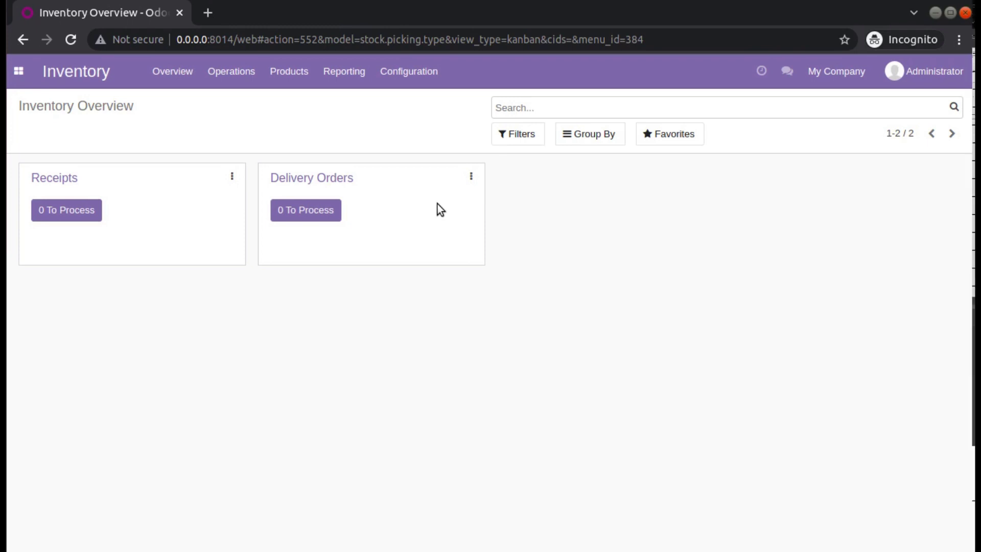
Open product bbb in edit mode and view its Product Type options, with Test listed last.
left_click(303, 77)
left_click(298, 106)
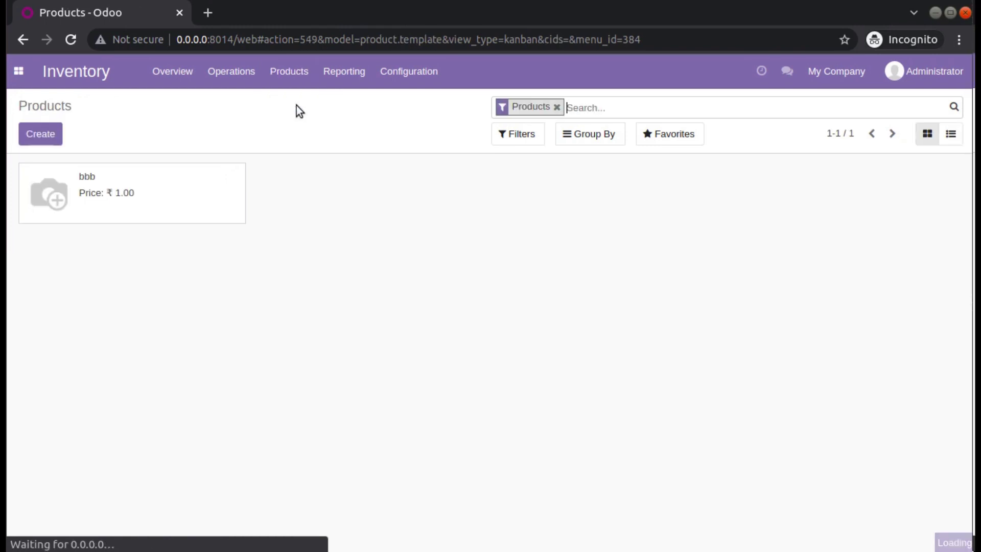
left_click(75, 184)
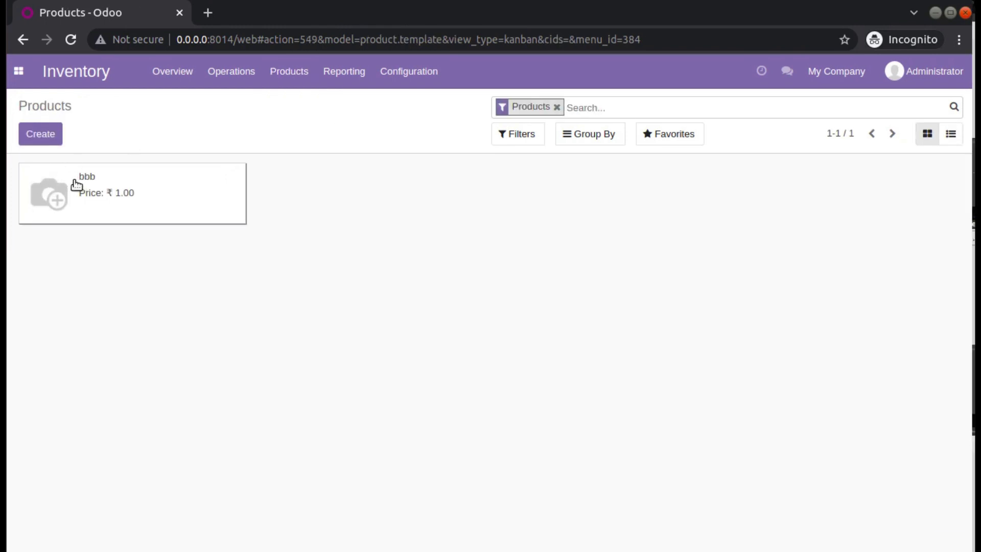
left_click(39, 139)
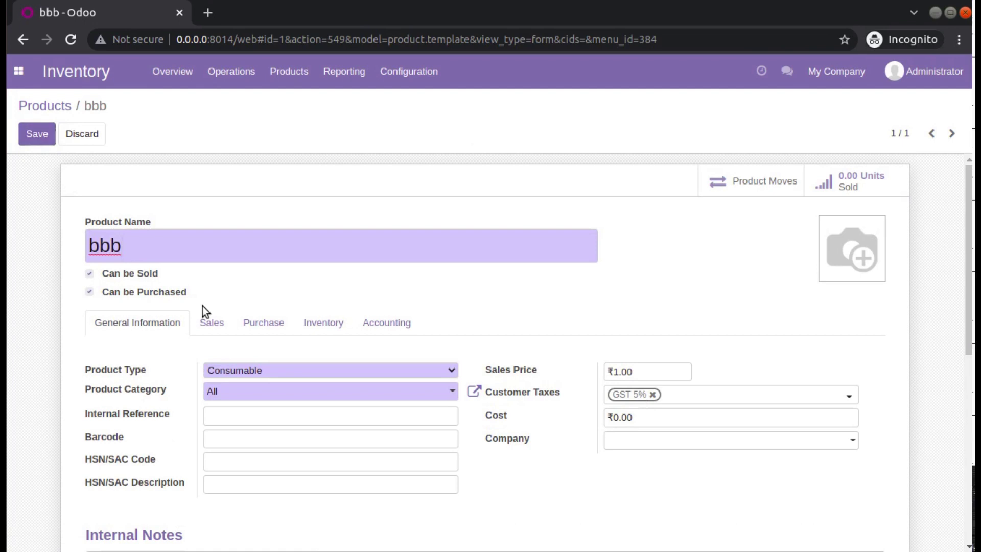
scroll(97, 339, "down", 1)
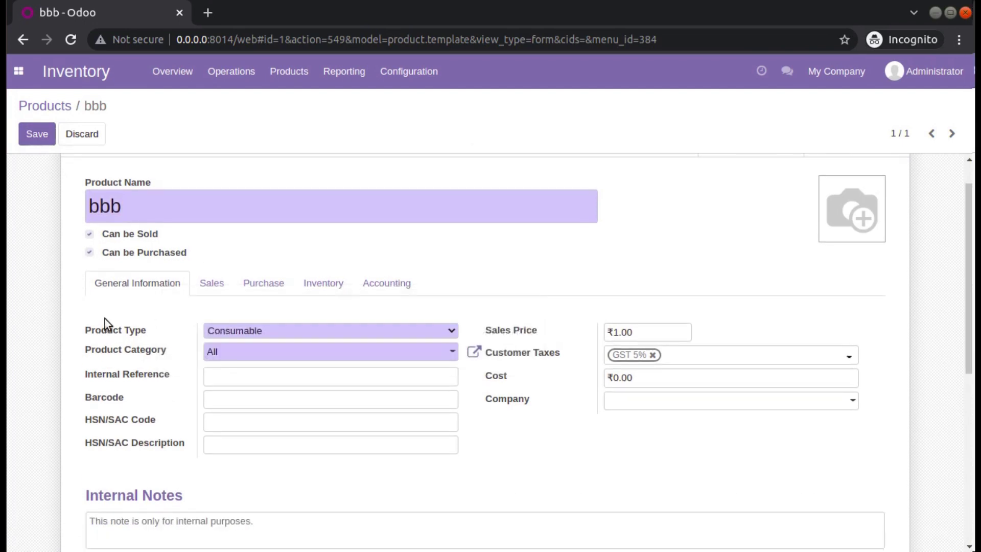
left_click(253, 331)
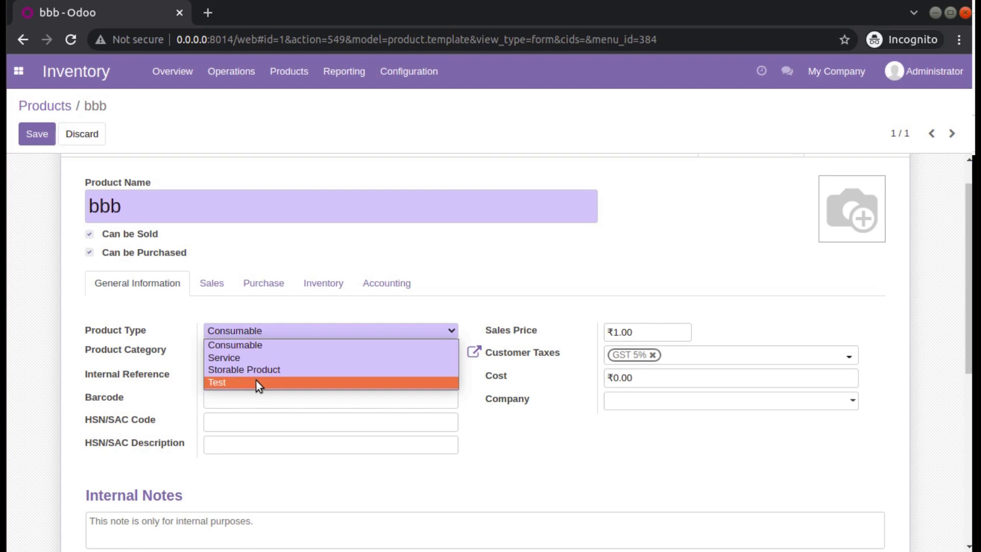
key("Escape")
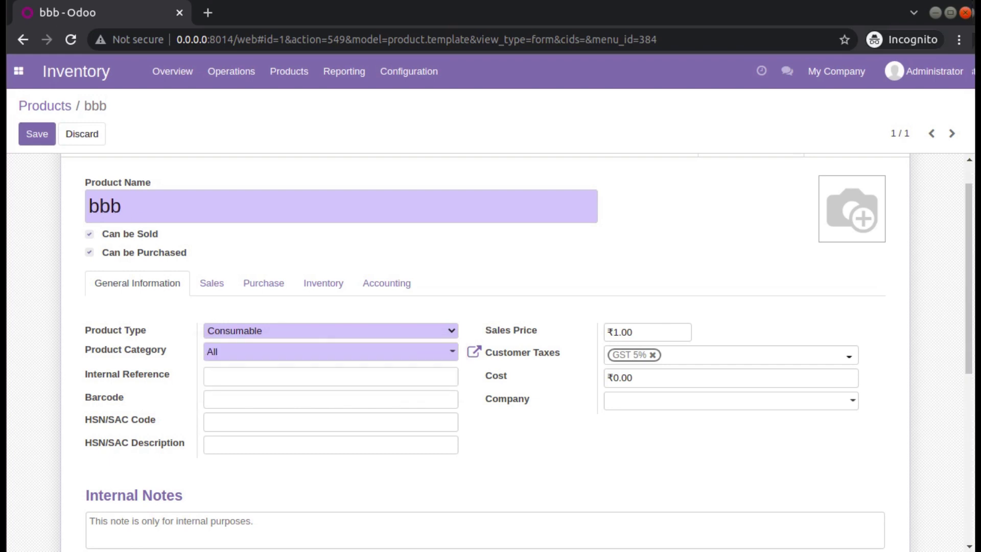
key("alt+Tab")
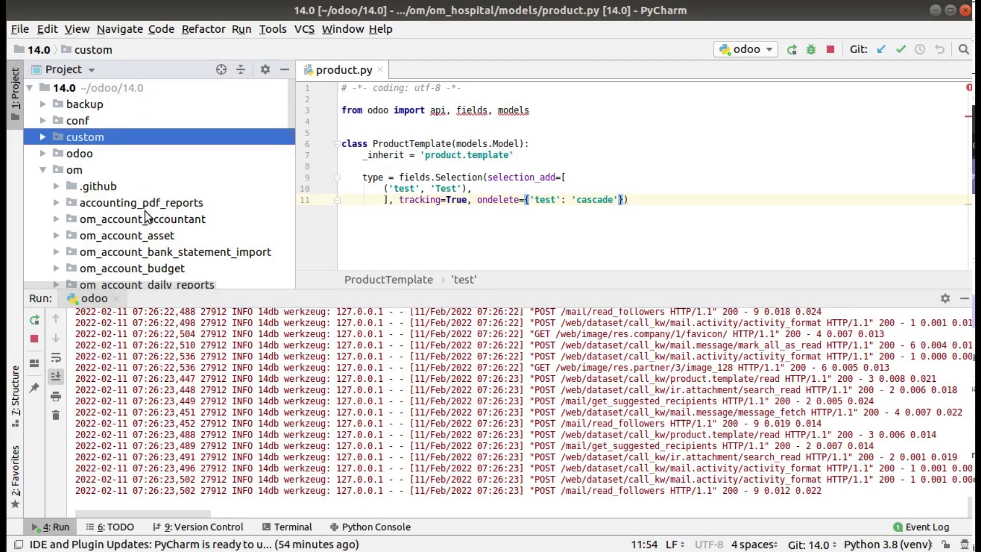
scroll(145, 212, "down", 3)
left_click_drag(225, 292, 217, 440)
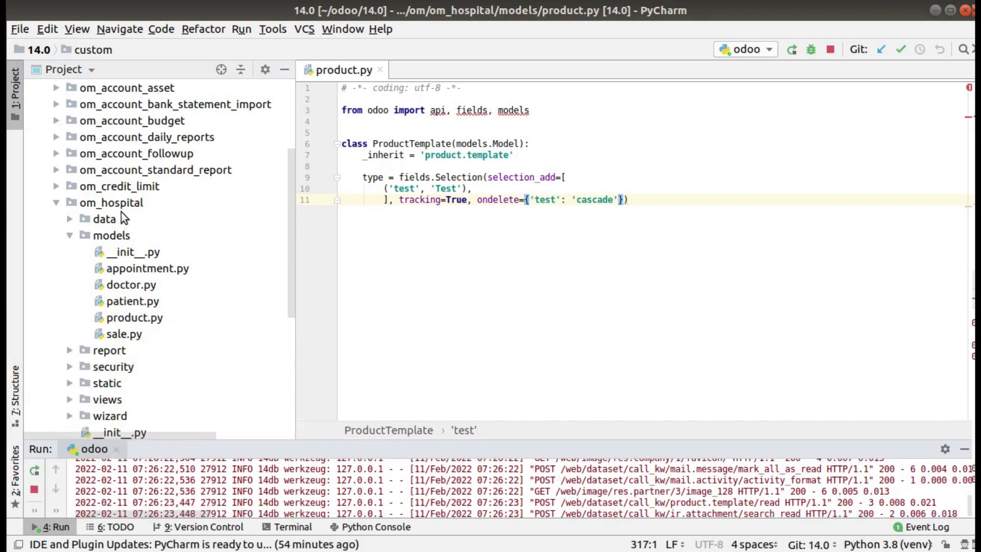
left_click(151, 318)
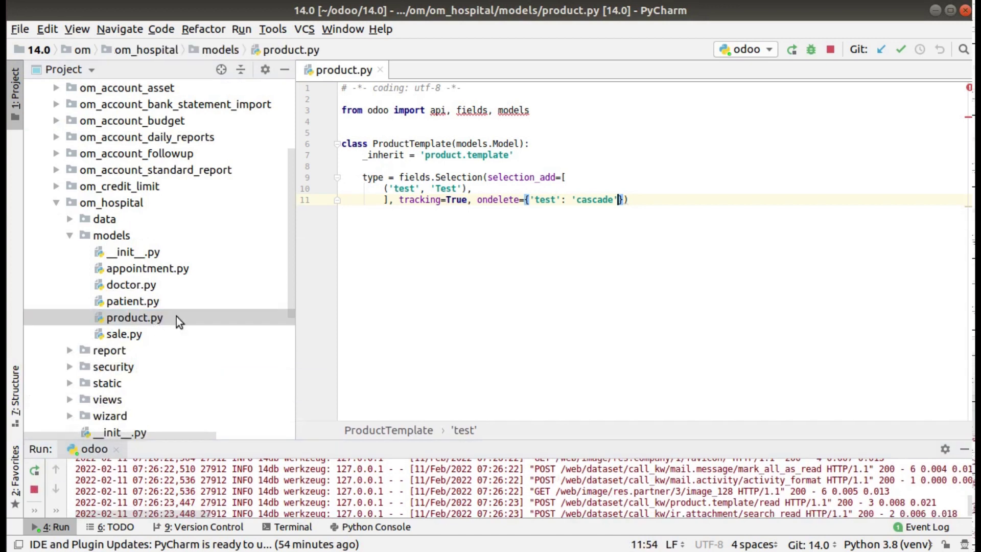
triple_click(436, 155)
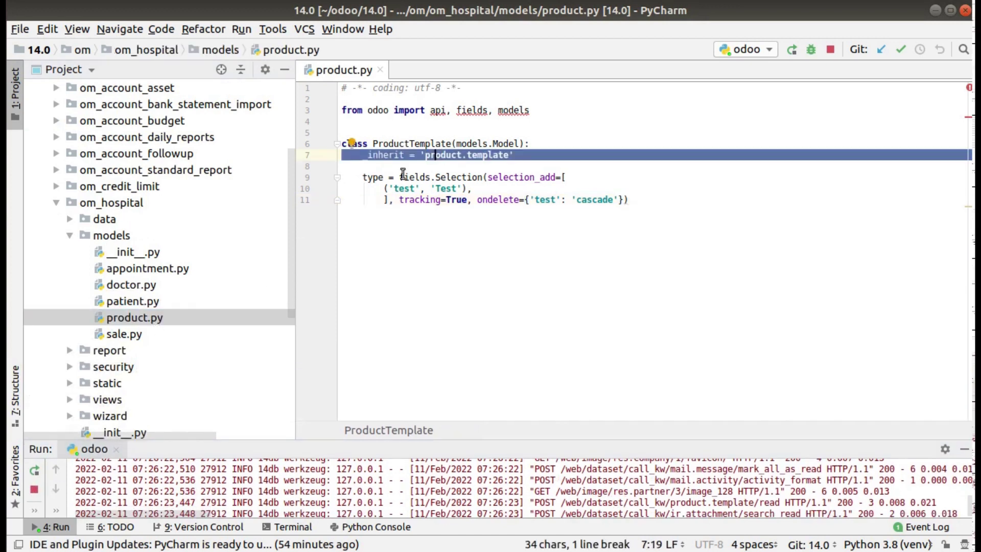
double_click(513, 177)
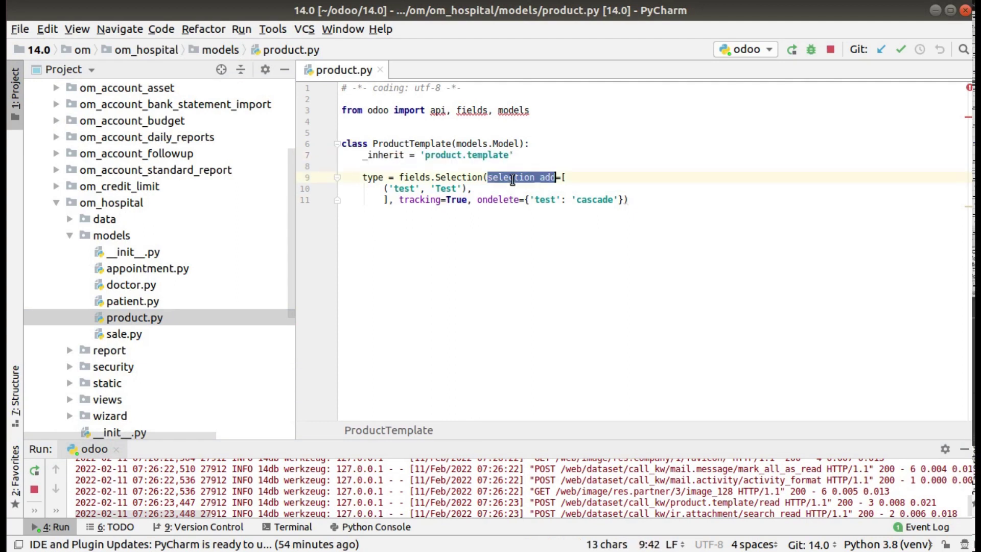
triple_click(407, 186)
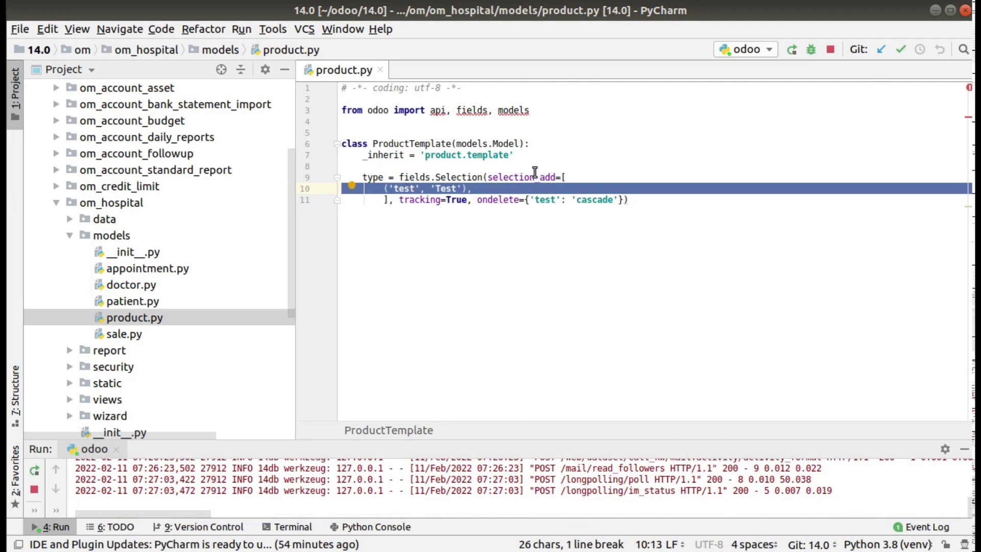
double_click(541, 176)
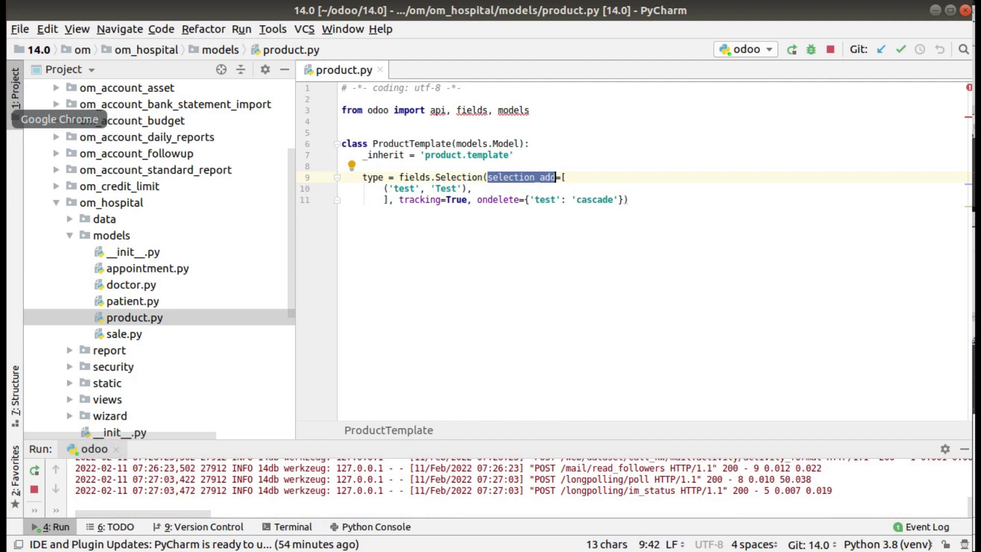
left_click(5, 119)
left_click(260, 339)
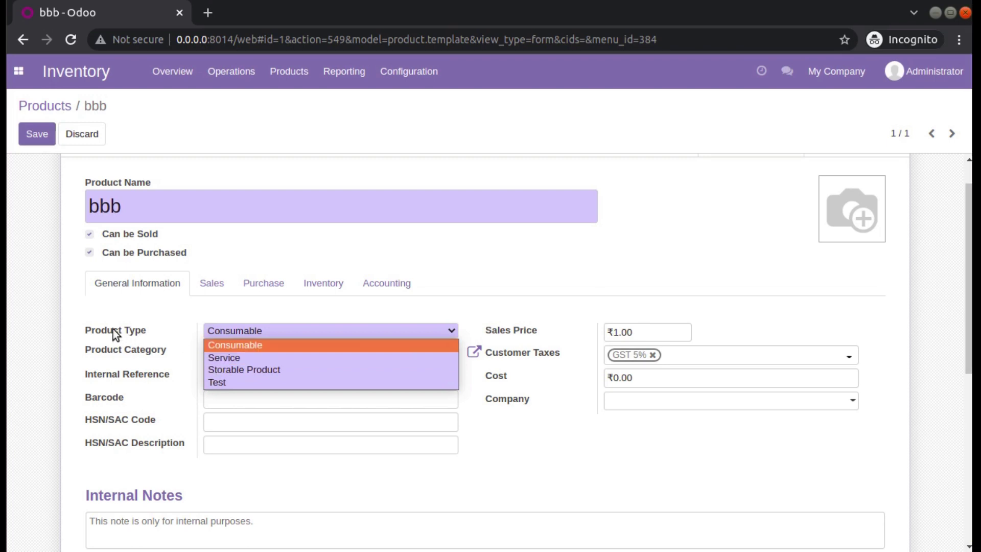
Close the Product Type list and activate developer mode from the Settings app.
left_click(18, 74)
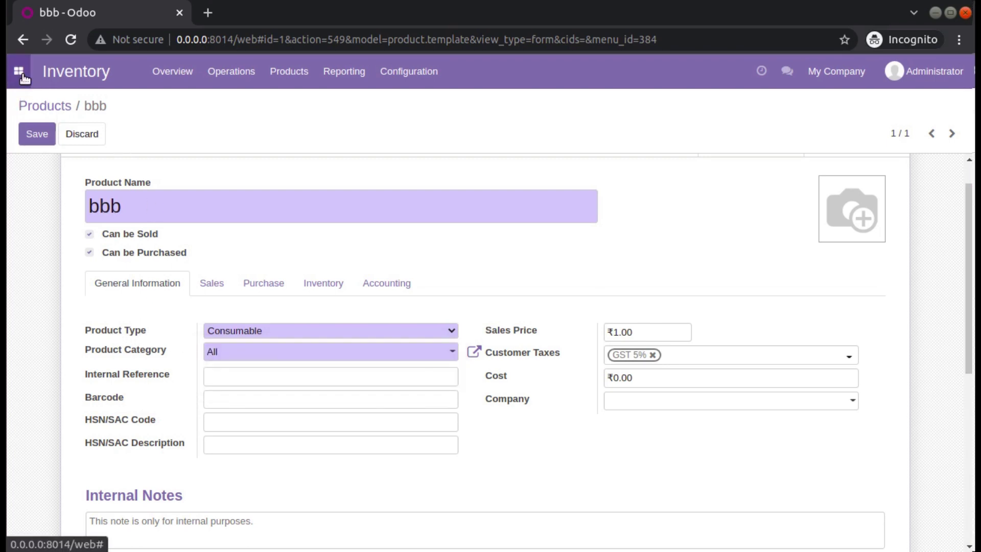
left_click(19, 72)
left_click(59, 374)
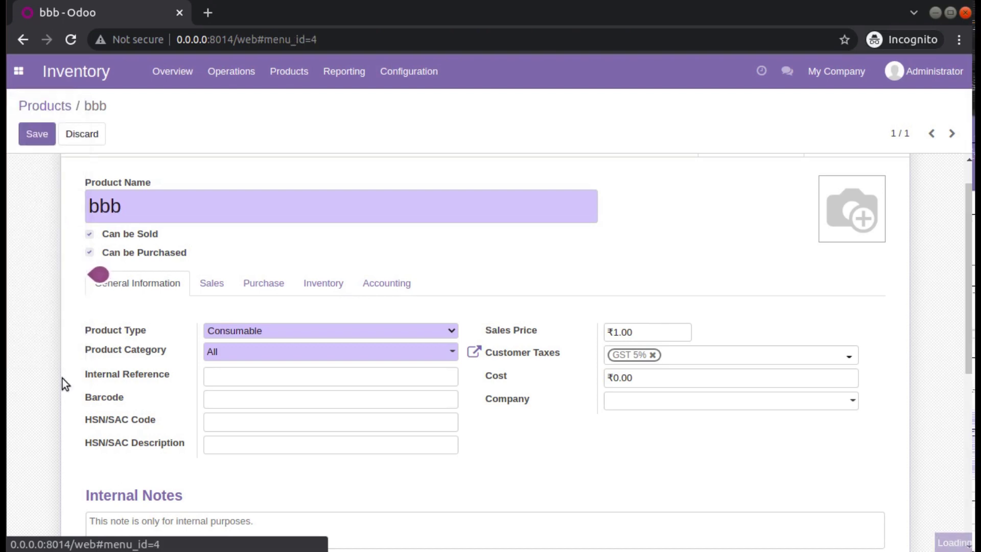
scroll(423, 480, "down", 15)
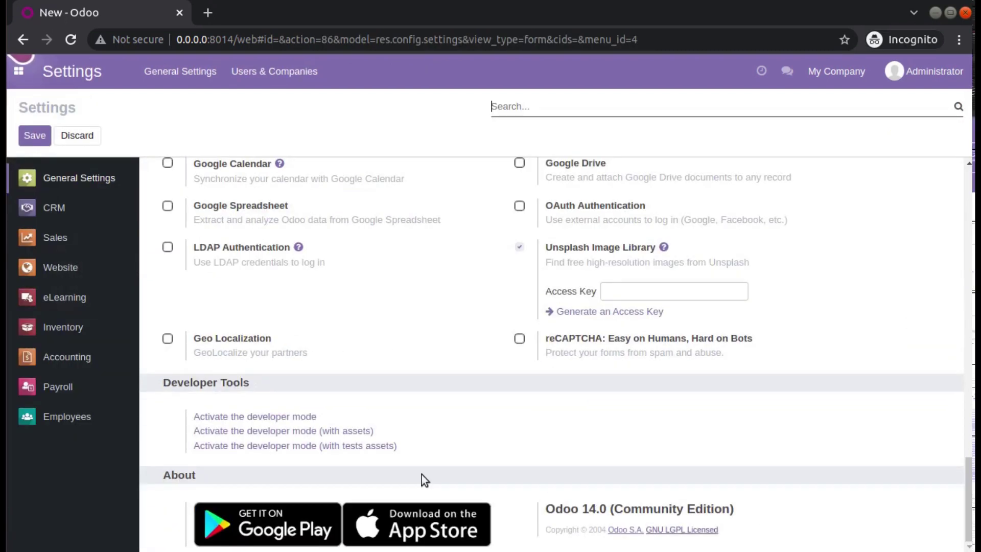
left_click(271, 418)
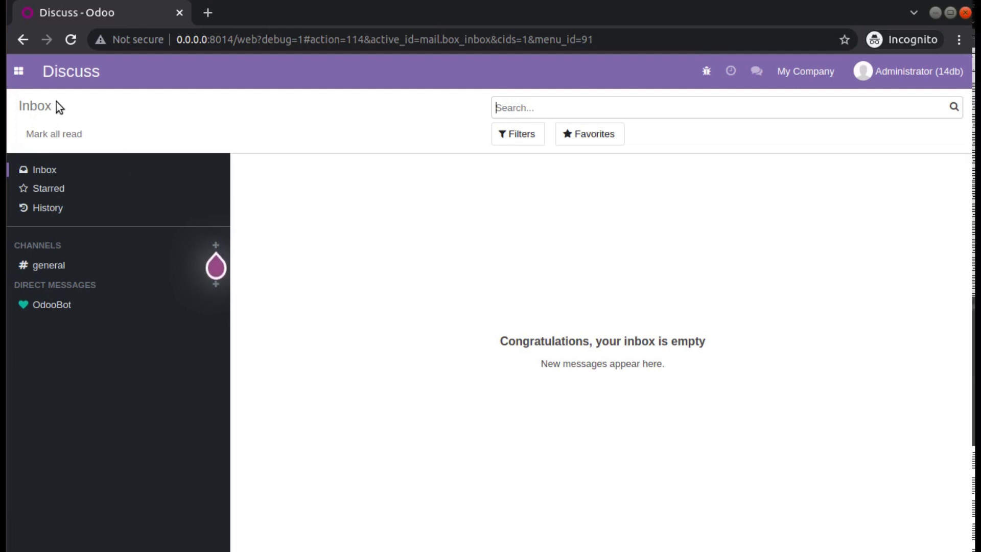
Reopen product bbb from Inventory > Products in edit mode and view its Product Type options.
left_click(19, 76)
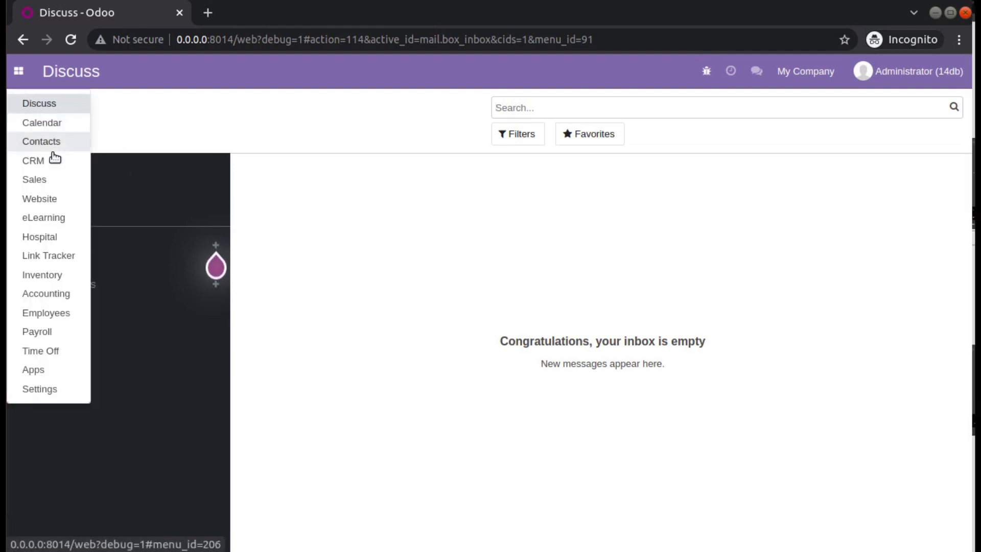
left_click(57, 279)
left_click(289, 74)
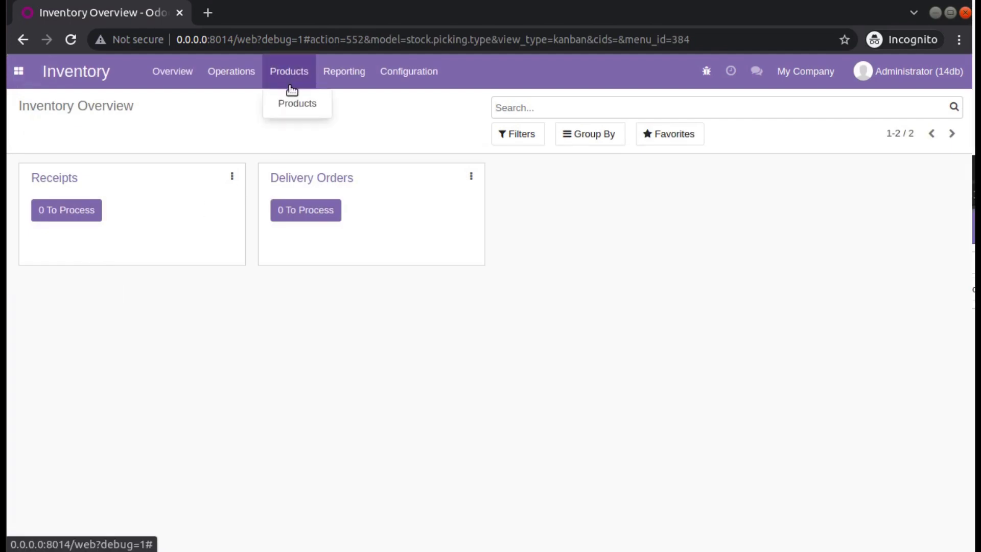
left_click(295, 105)
left_click(116, 200)
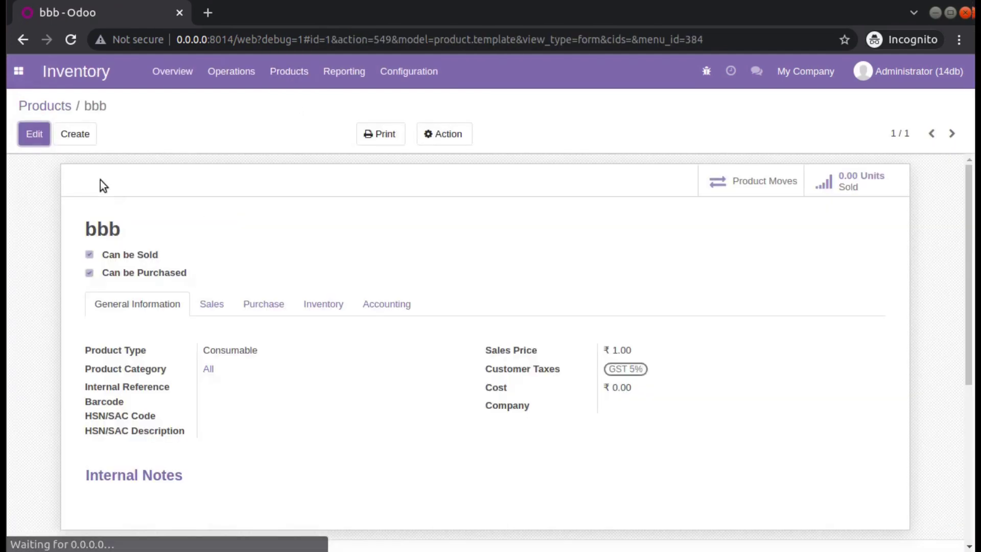
left_click(37, 145)
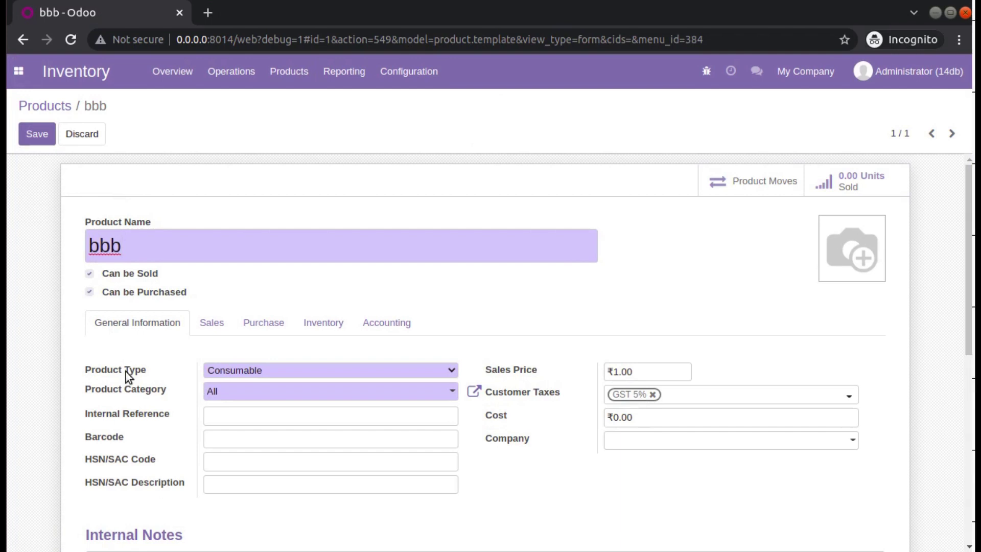
mouse_move(115, 370)
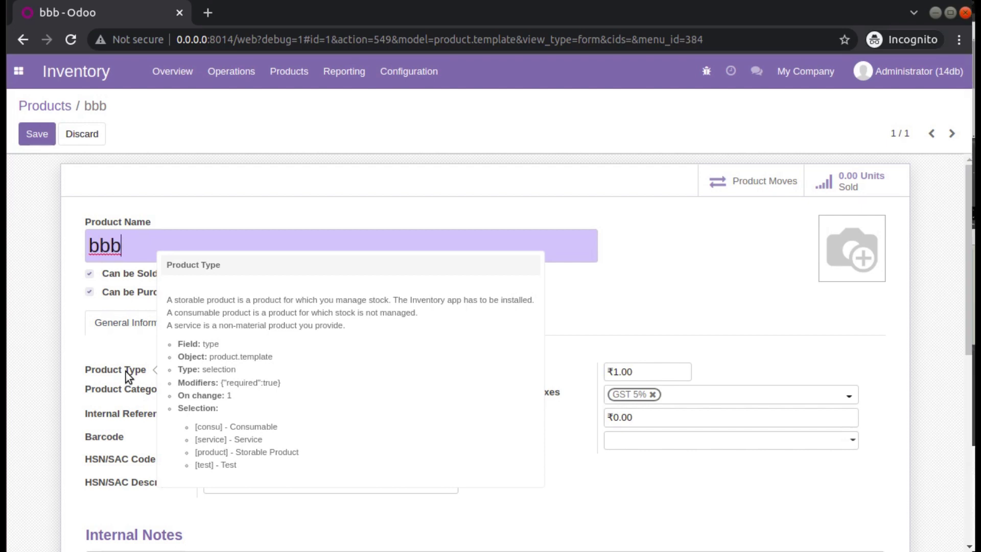
left_click(230, 371)
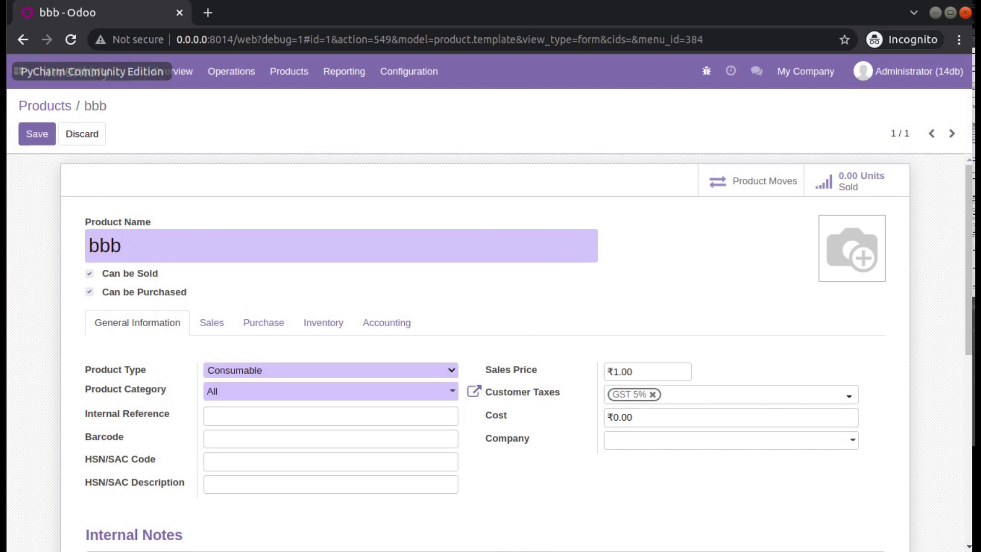
left_click(3, 71)
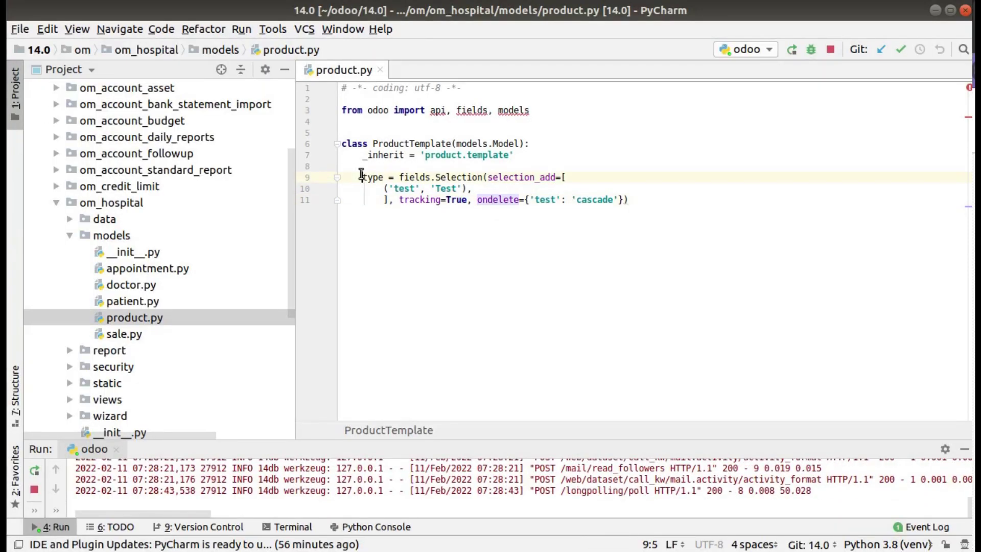
left_click_drag(362, 177, 617, 220)
left_click(514, 187)
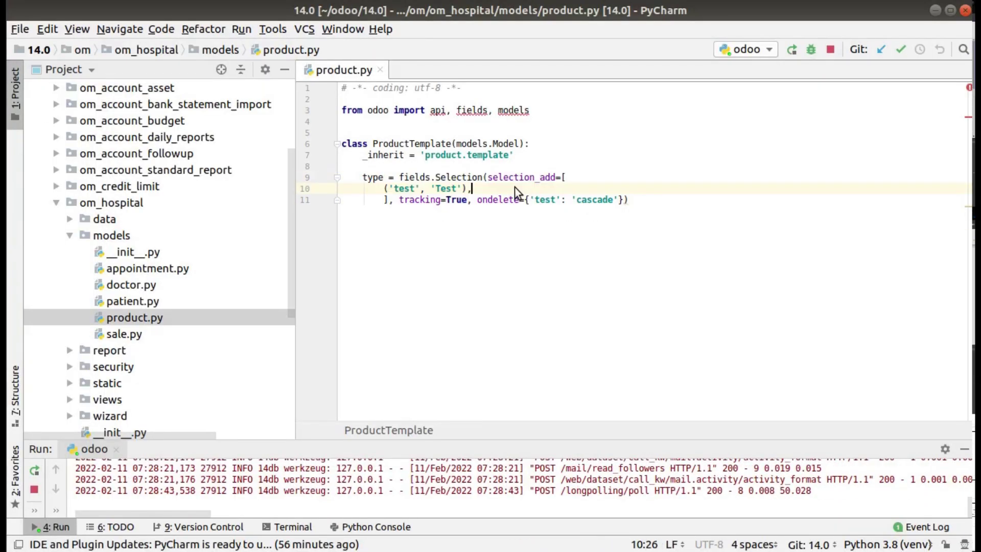
type("(")
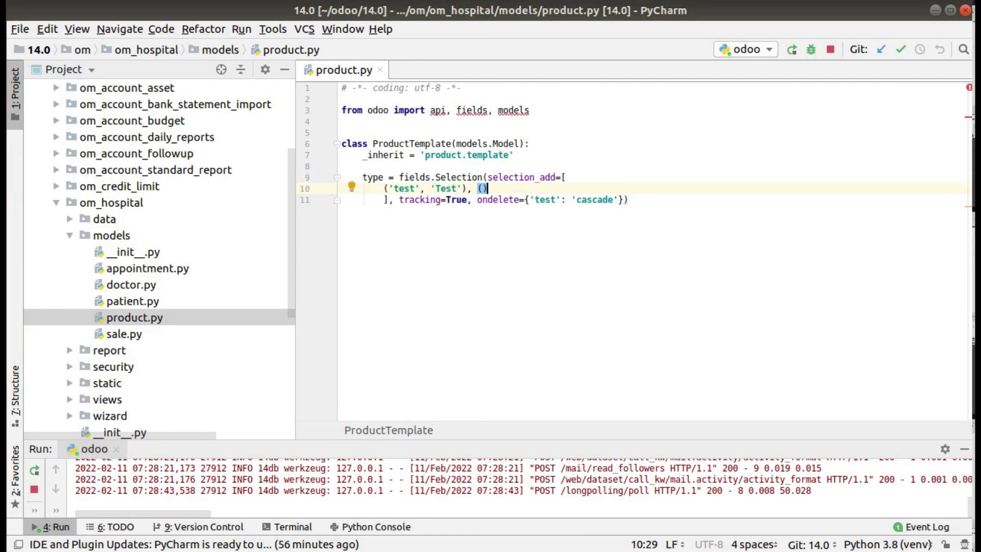
type("'serv")
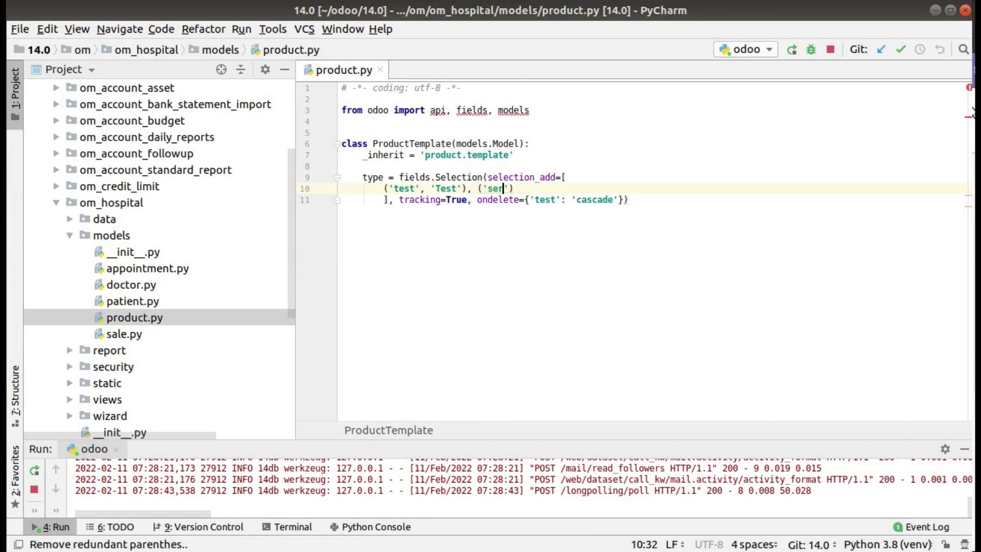
type("ice',")
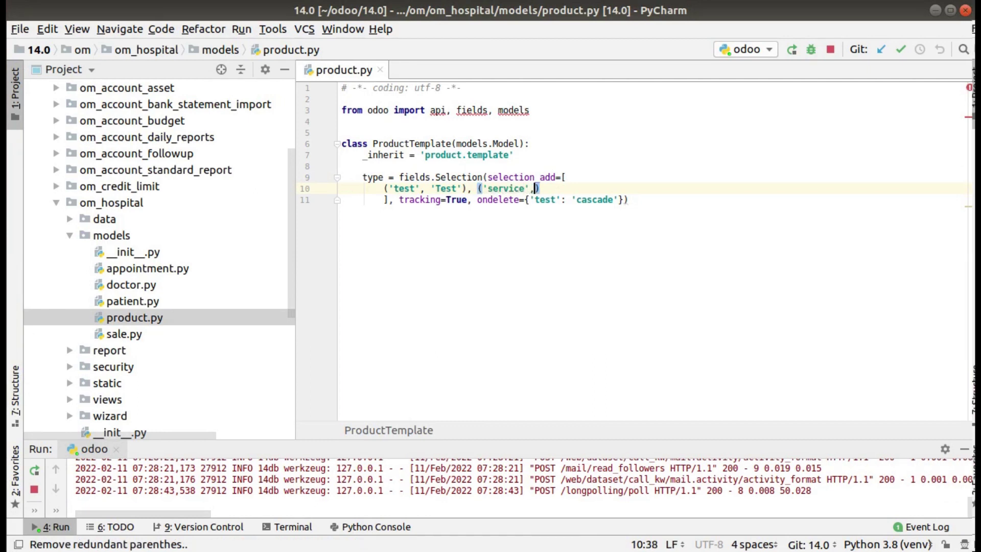
left_click_drag(477, 188, 541, 187)
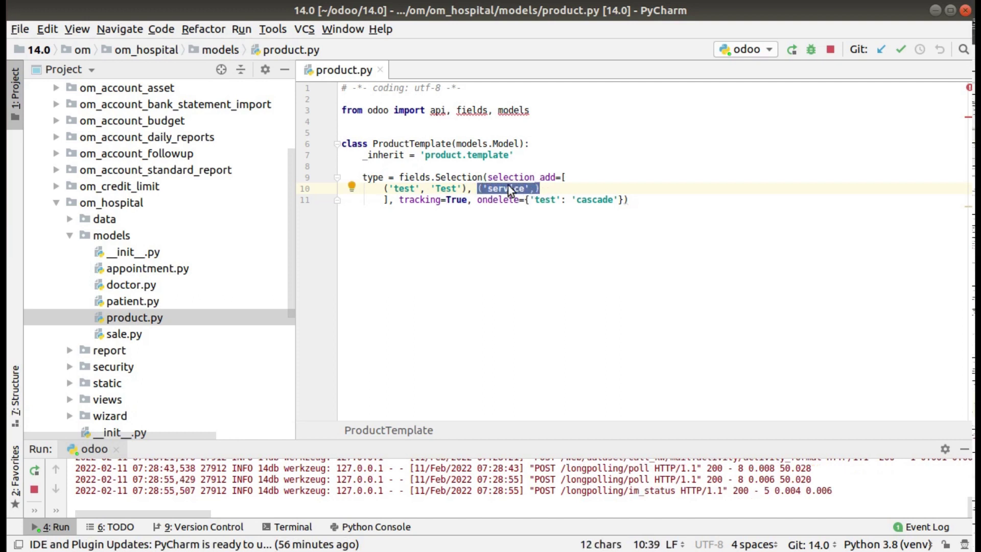
double_click(504, 187)
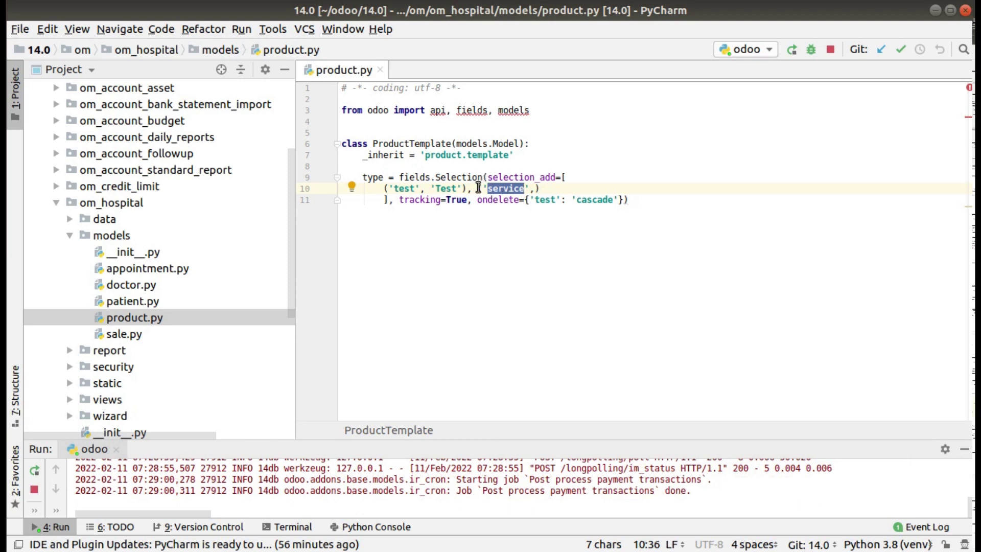
left_click(414, 188)
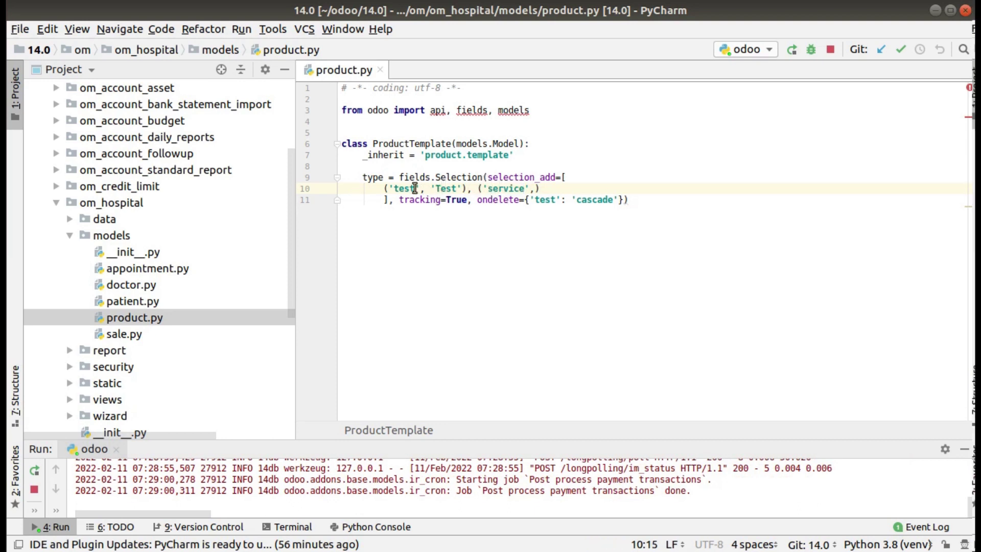
triple_click(414, 188)
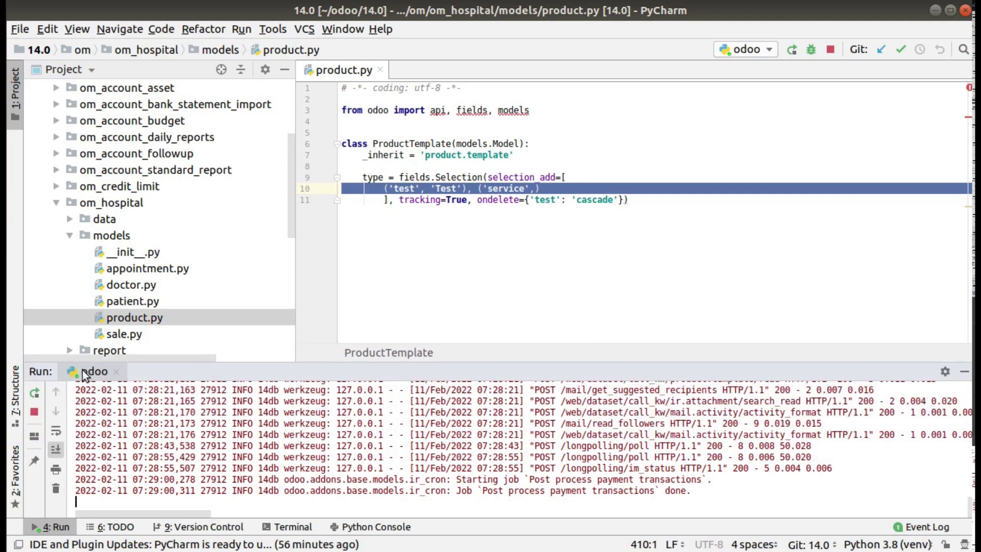
Stop the Odoo server and select the word 'service' on line 10 of product.py.
left_click(34, 411)
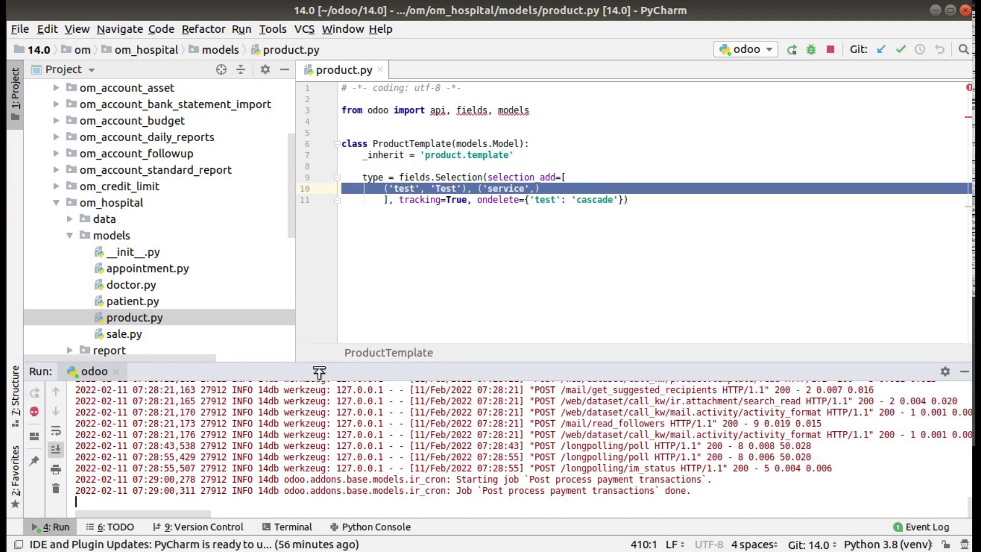
left_click(496, 223)
left_click(479, 188)
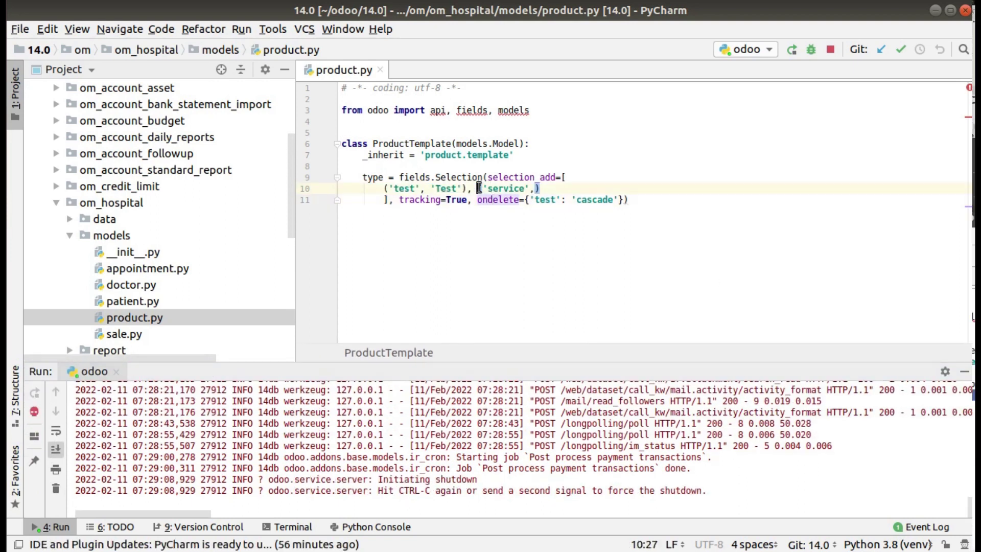
left_click_drag(478, 188, 543, 192)
double_click(508, 191)
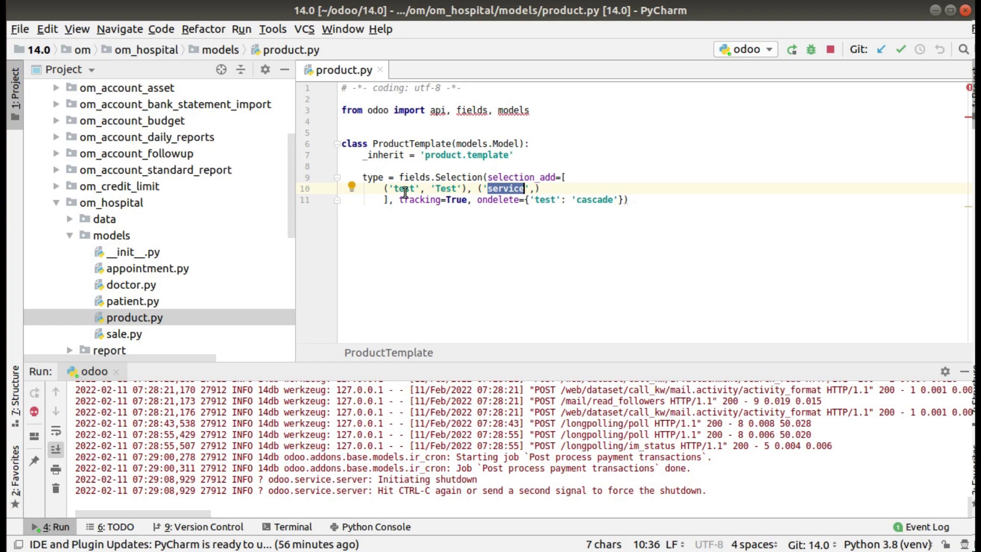
Duplicate and reload the bbb product tab, then rerun the Odoo server.
left_click(3, 119)
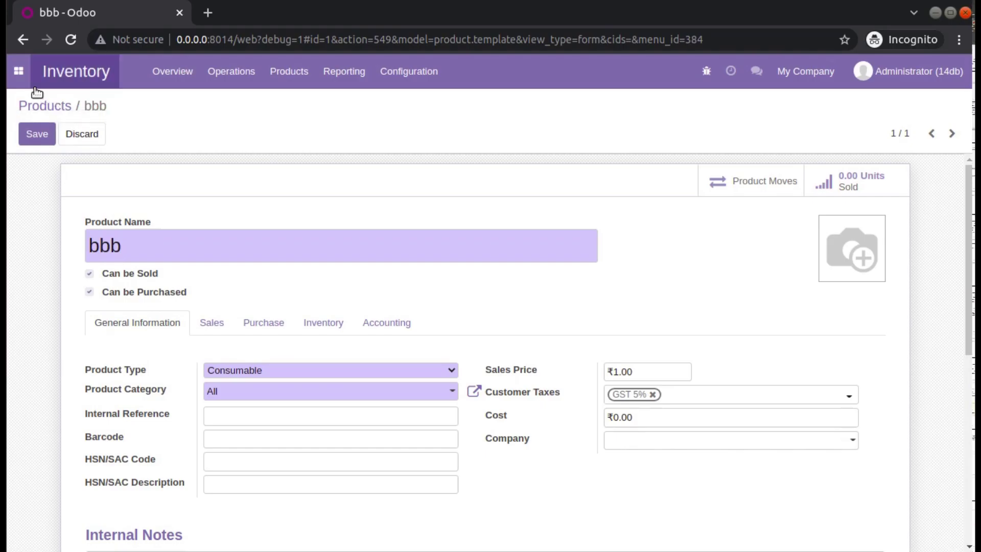
right_click(94, 4)
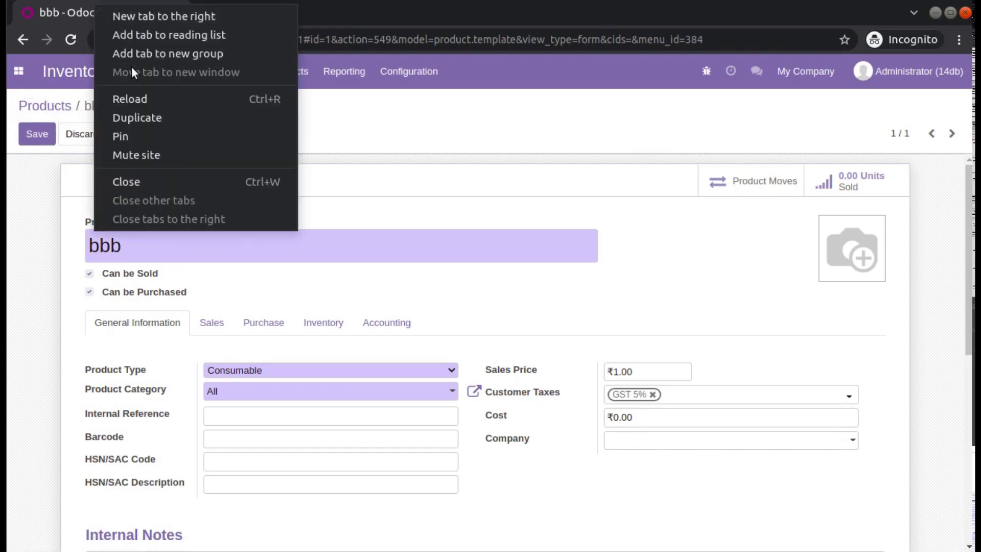
left_click(137, 116)
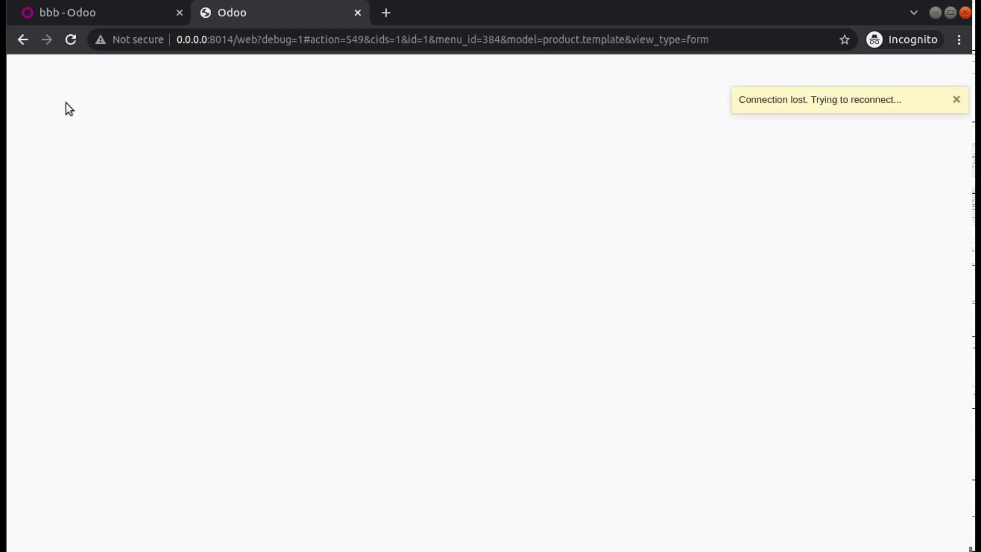
left_click(63, 44)
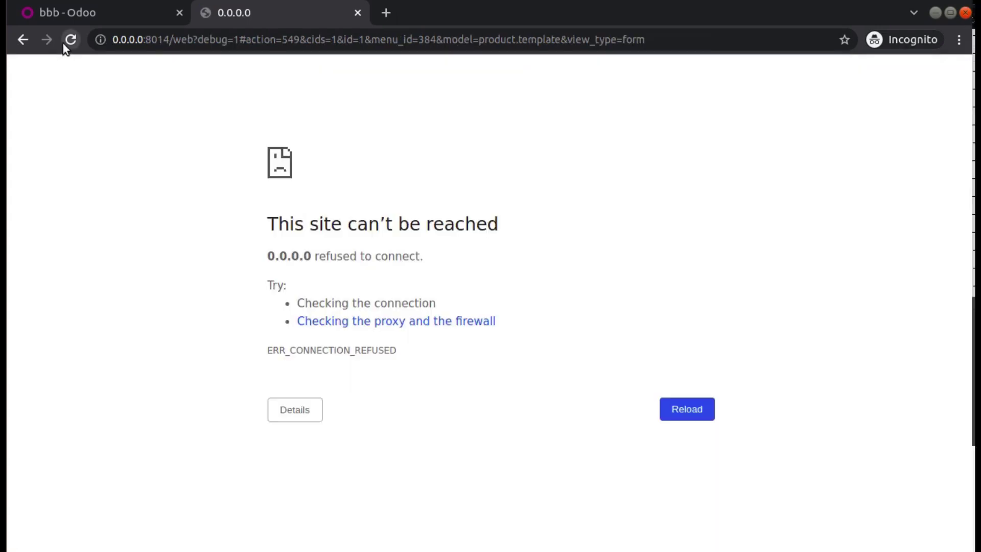
key("alt+Tab")
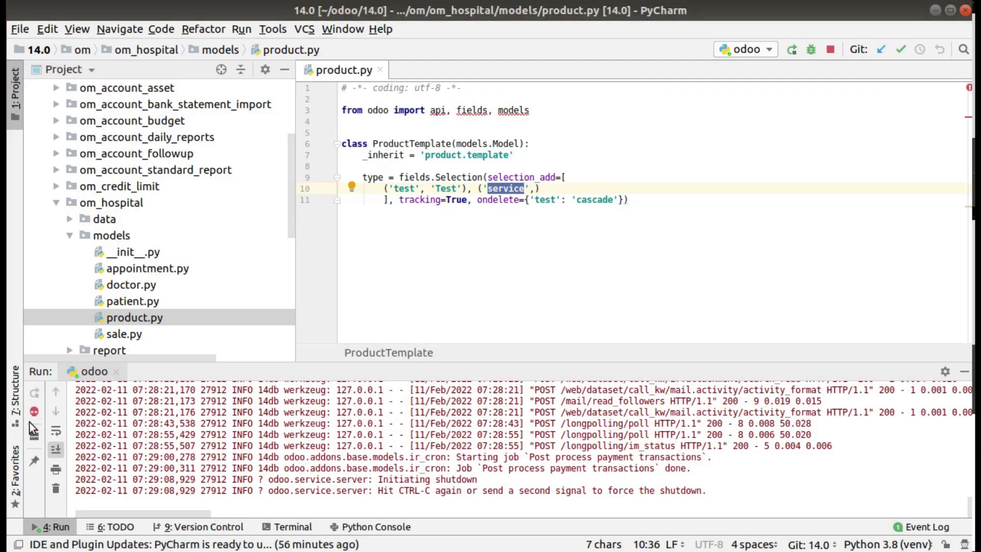
left_click(35, 411)
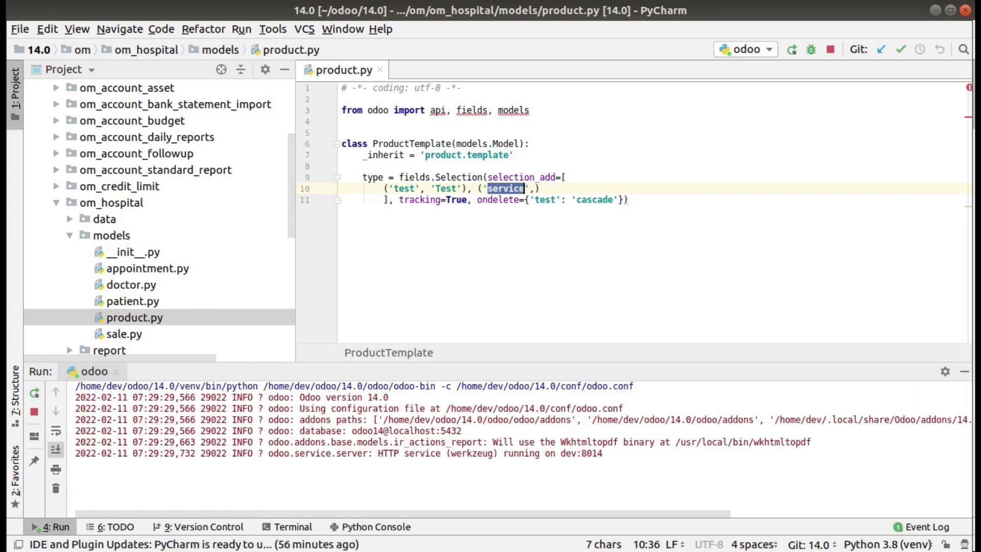
left_click(7, 118)
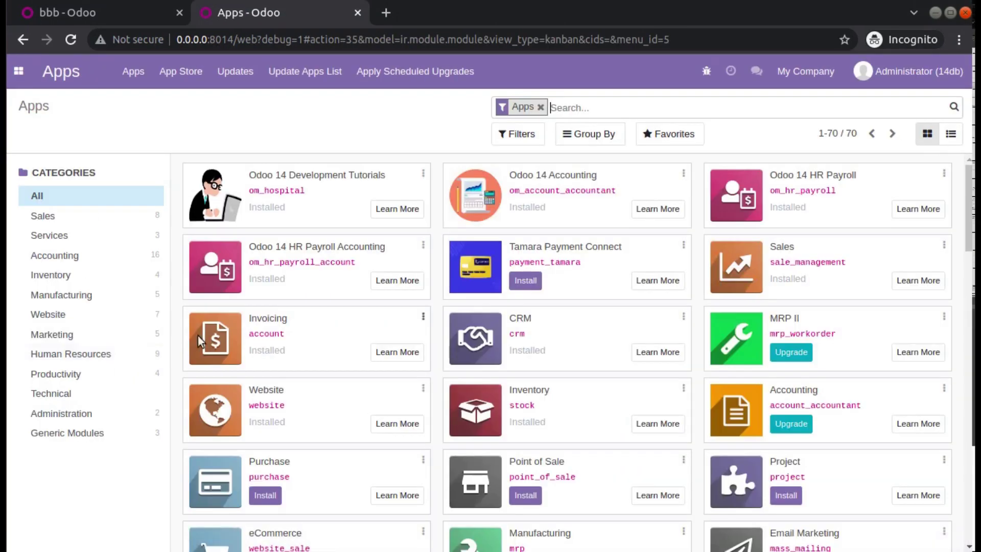
Upgrade Odoo 14 Development Tutorials and confirm bbb's Product Type list shows Test after Consumable.
left_click(424, 173)
left_click(394, 236)
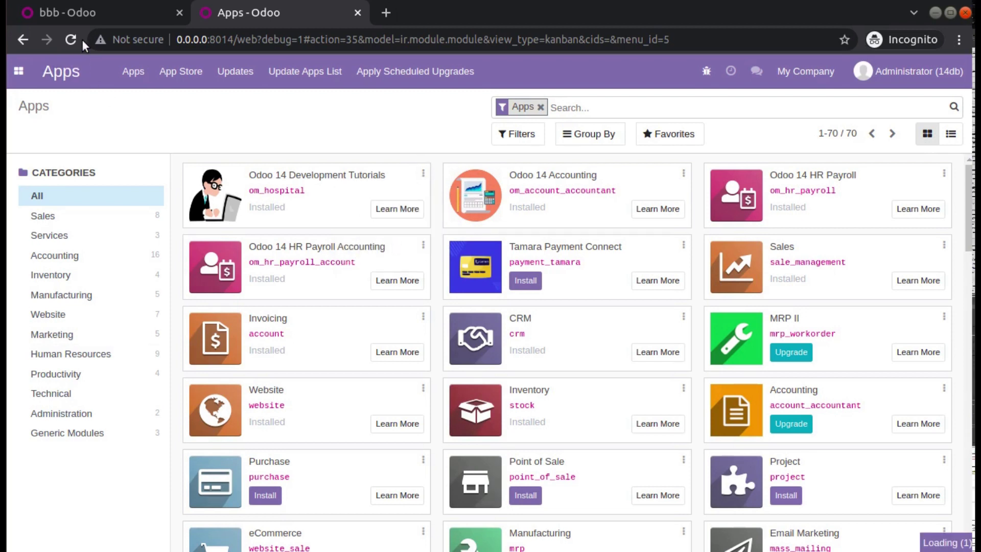
left_click(81, 12)
left_click(248, 371)
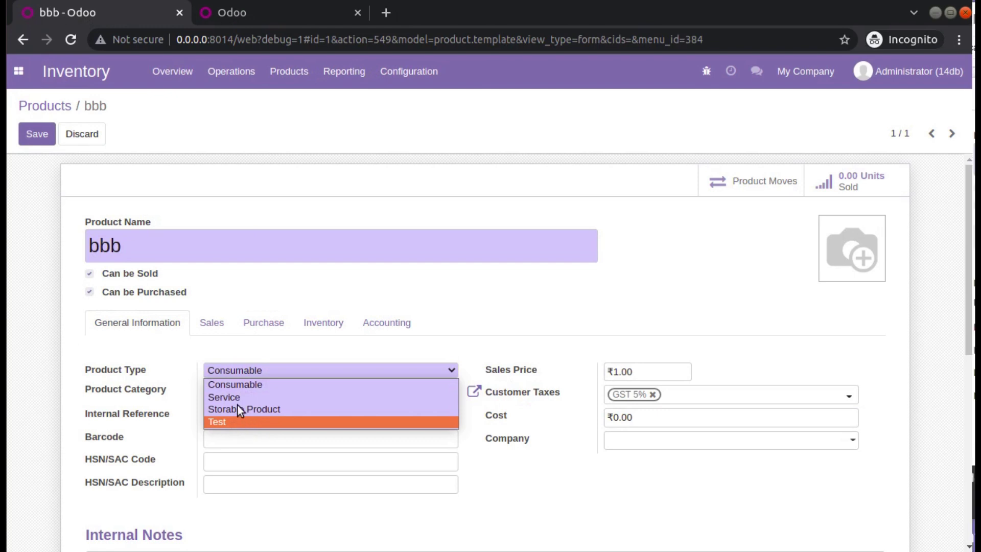
left_click(223, 20)
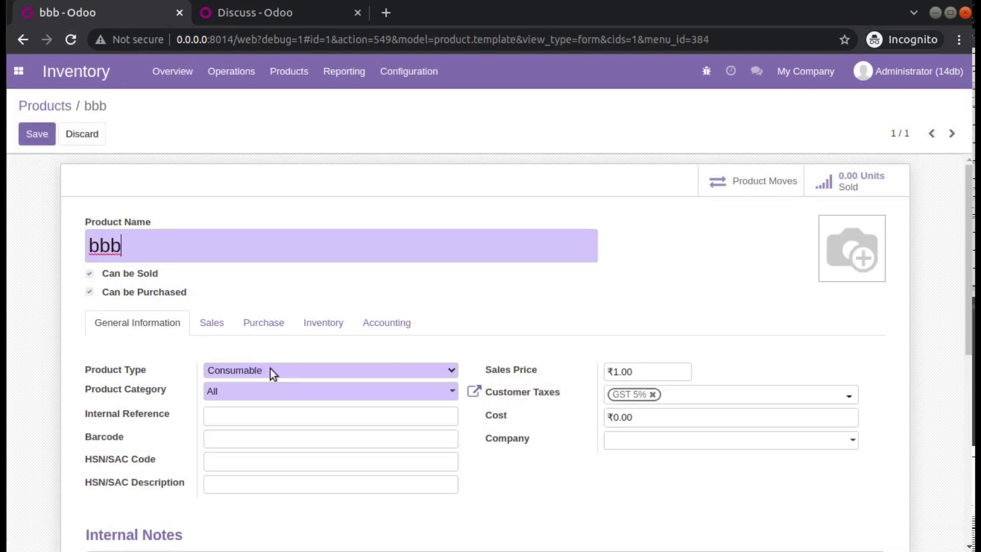
left_click(271, 370)
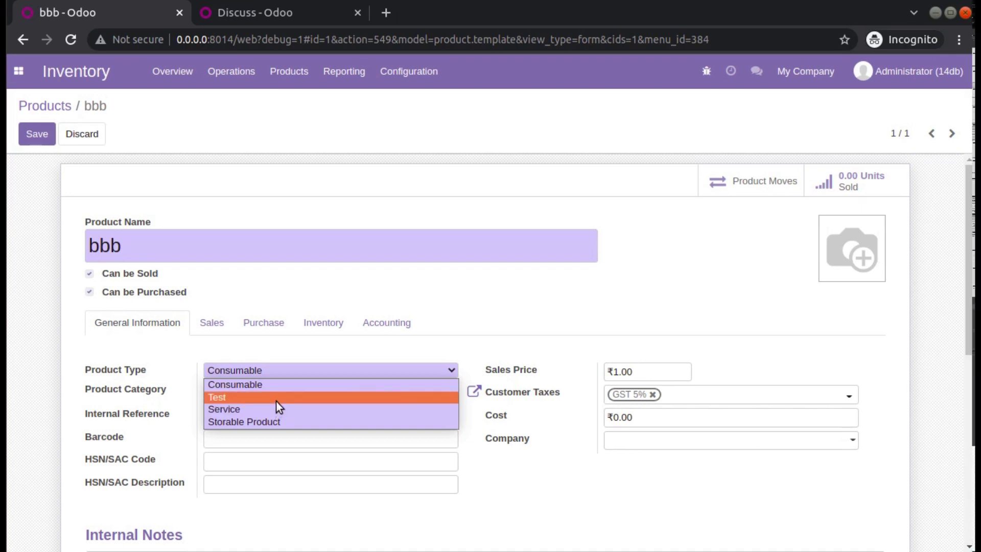
left_click(240, 385)
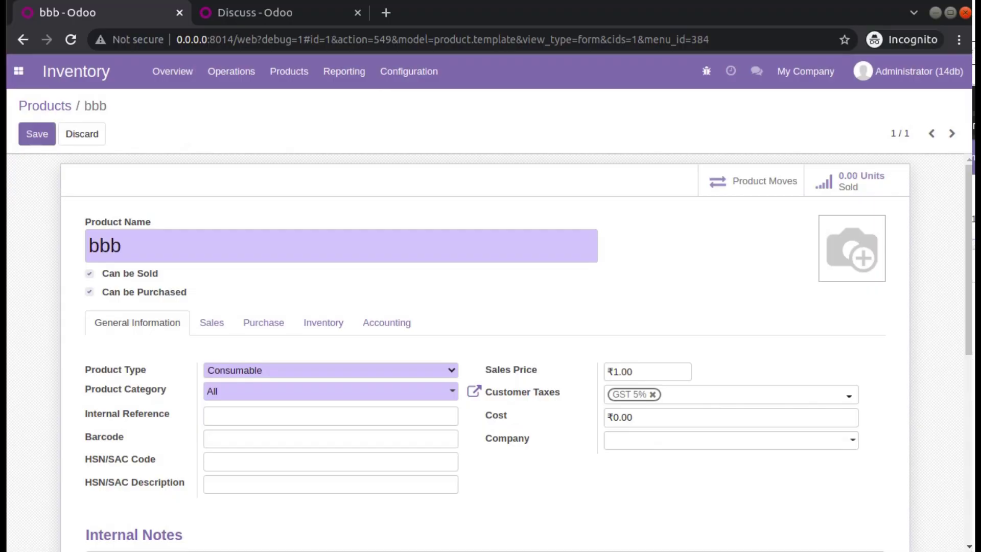
Inspect line 10 of product.py, then recheck the order of bbb's Product Type choices.
key("alt+Tab")
double_click(444, 188)
triple_click(441, 188)
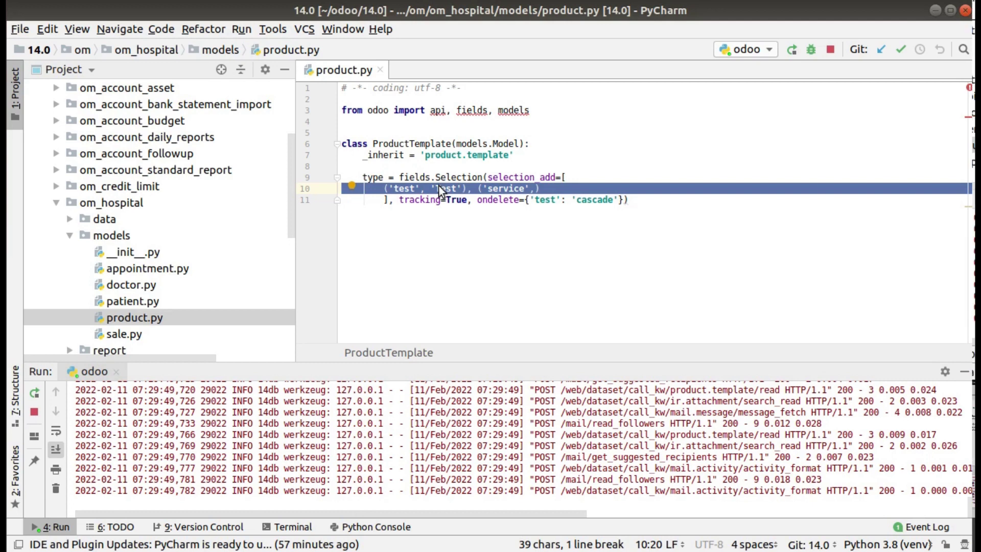
key("alt+Tab")
left_click(270, 370)
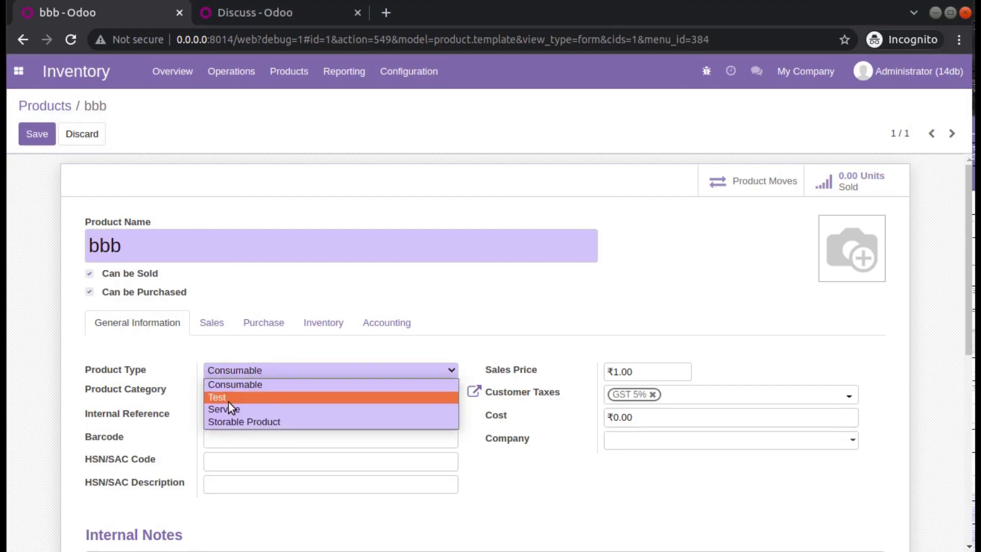
left_click(140, 371)
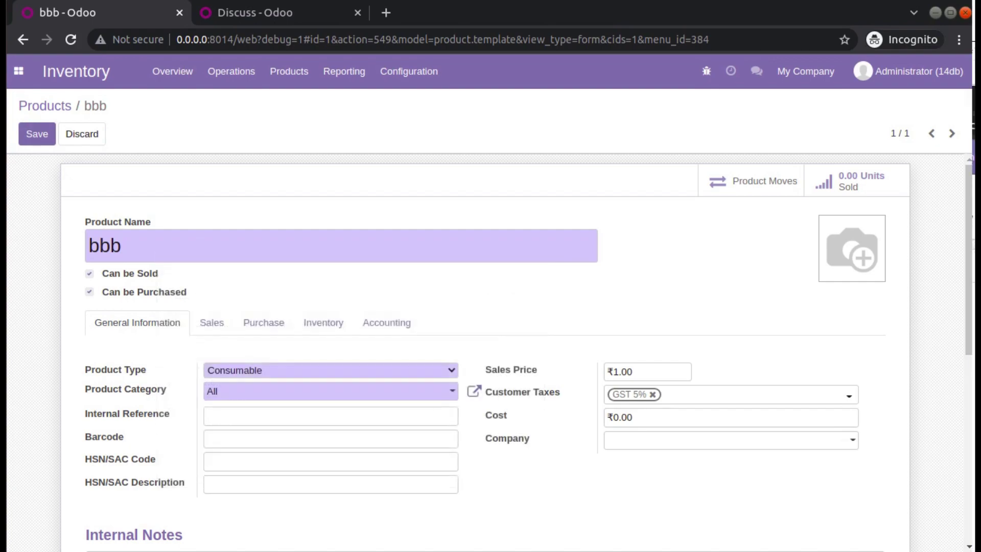
Replace 'service' with 'consu' on line 10 and rerun the Odoo server.
key("alt+Tab")
double_click(507, 189)
type("c")
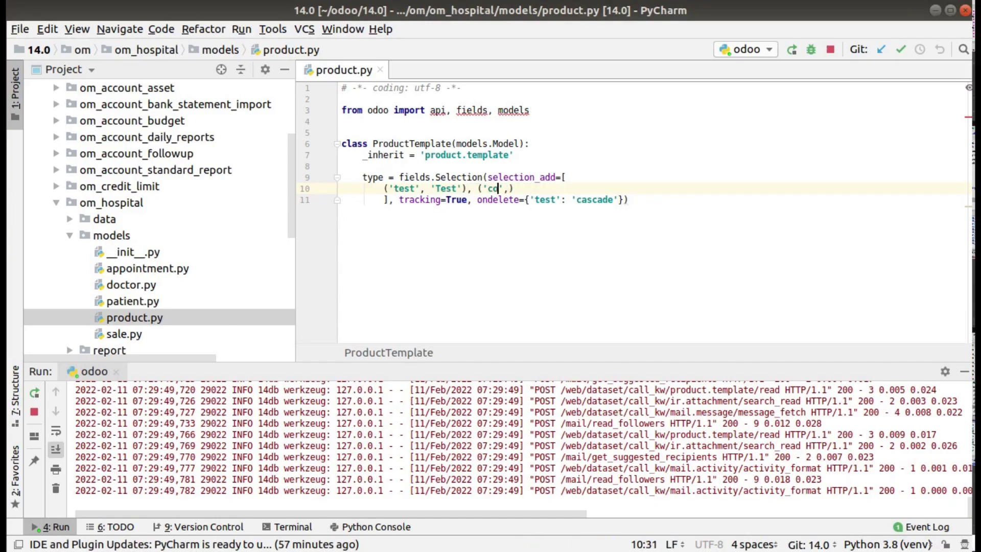
type("onsu")
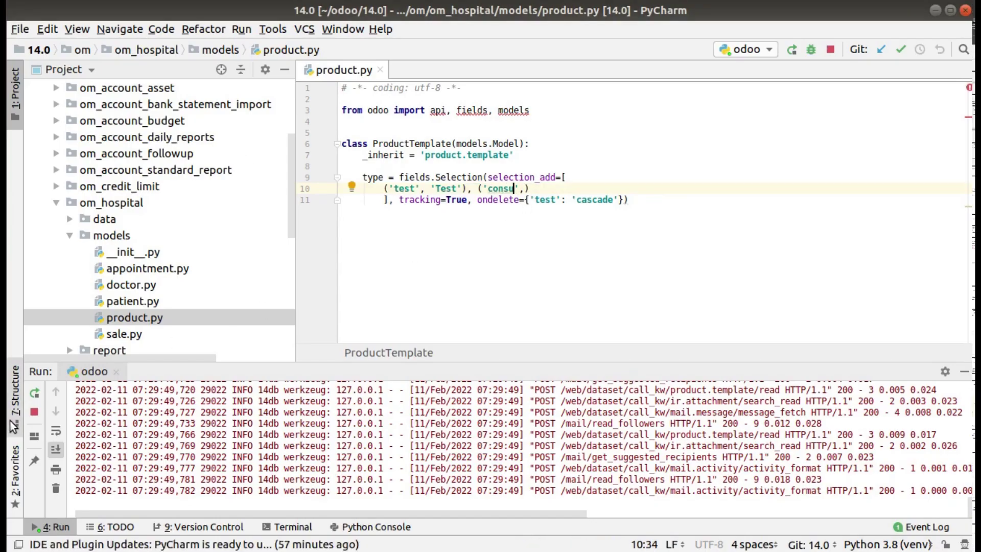
left_click(31, 394)
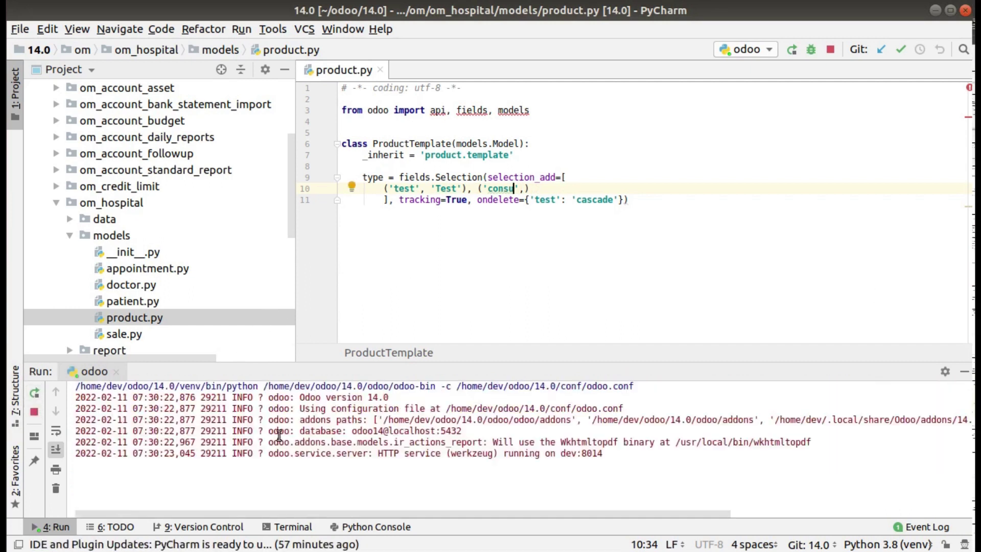
Upgrade the Odoo 14 Development Tutorials module from the Apps list.
key("alt+Tab")
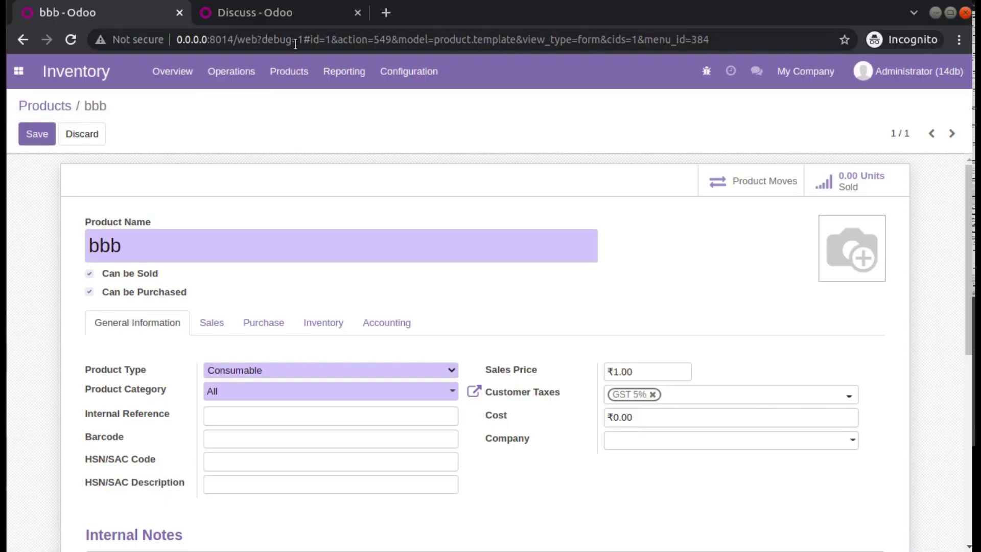
left_click(261, 13)
left_click(19, 71)
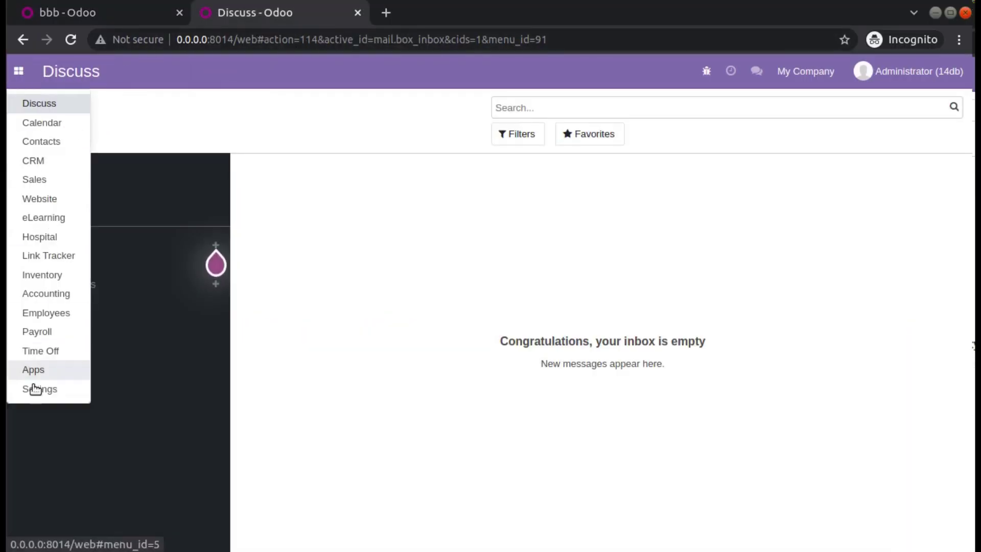
left_click(34, 372)
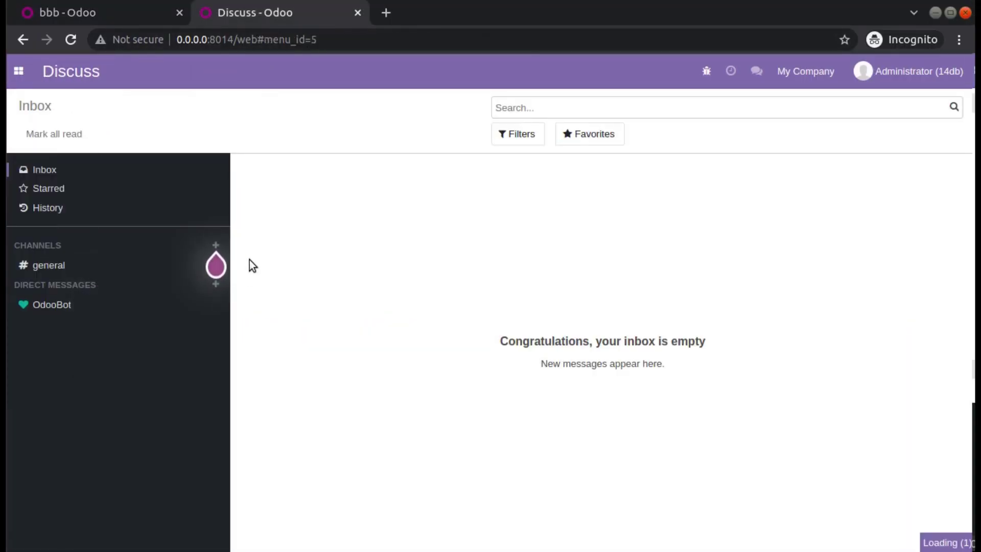
left_click(422, 175)
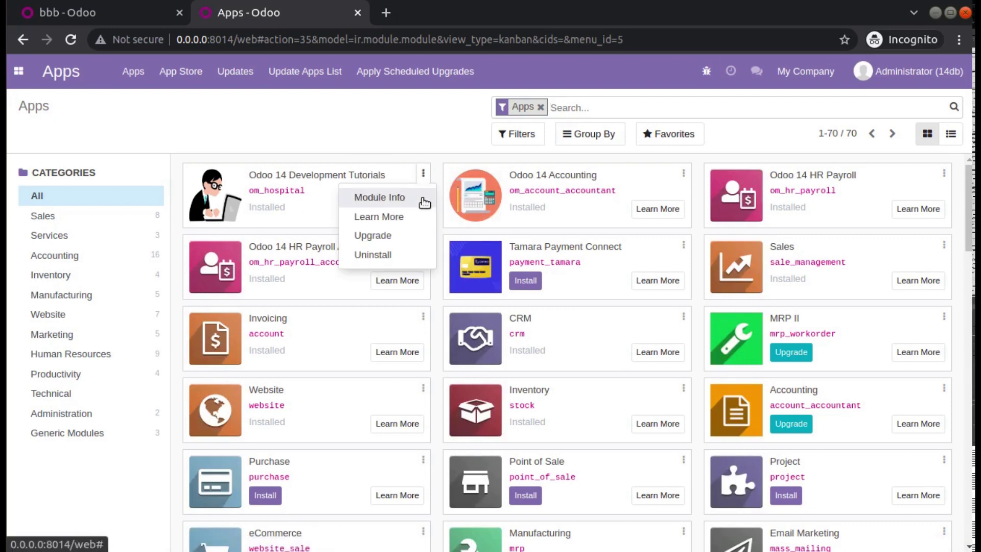
left_click(411, 234)
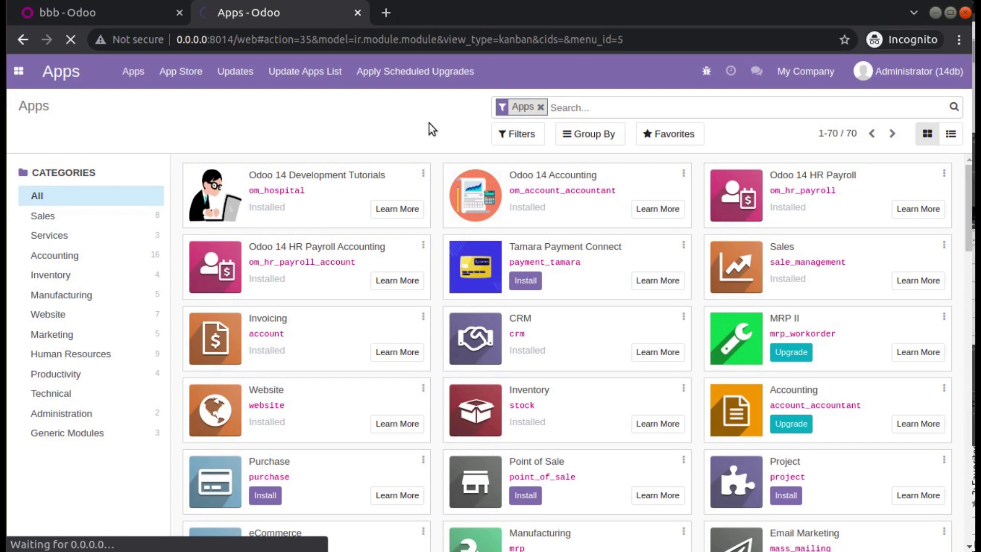
Reload bbb's form in edit mode and confirm Test now appears first in Product Type.
left_click(105, 20)
left_click(71, 39)
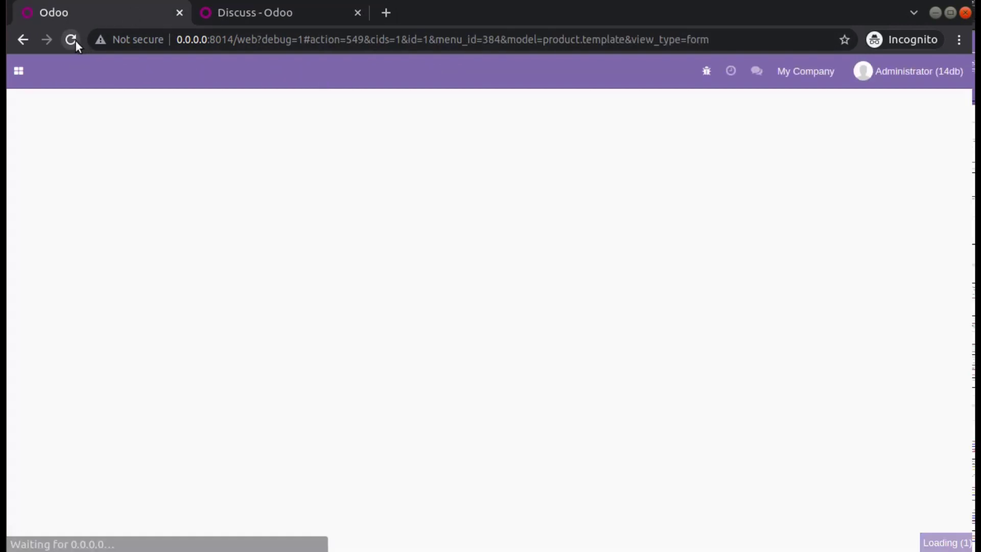
left_click(33, 134)
left_click(261, 370)
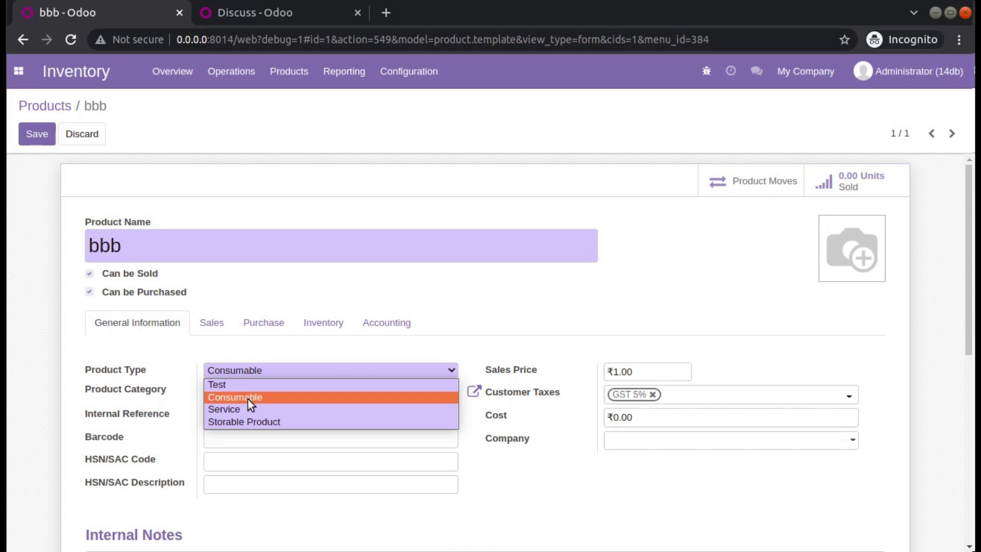
left_click(58, 130)
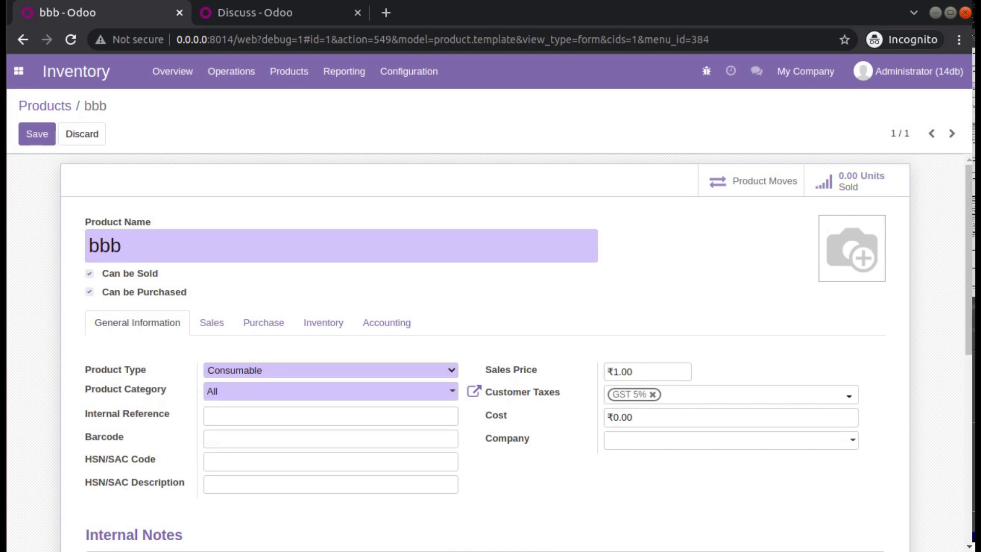
Trial-move ('consu',) before ('test', 'Test'), then revert it and select the selection_add keyword.
key("alt+Tab")
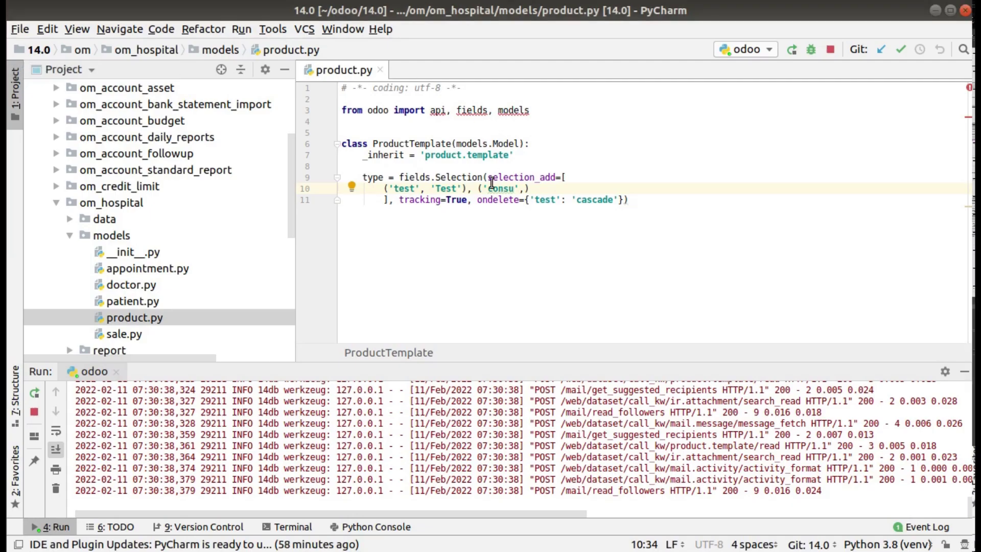
left_click_drag(477, 189, 530, 189)
key("ctrl+c")
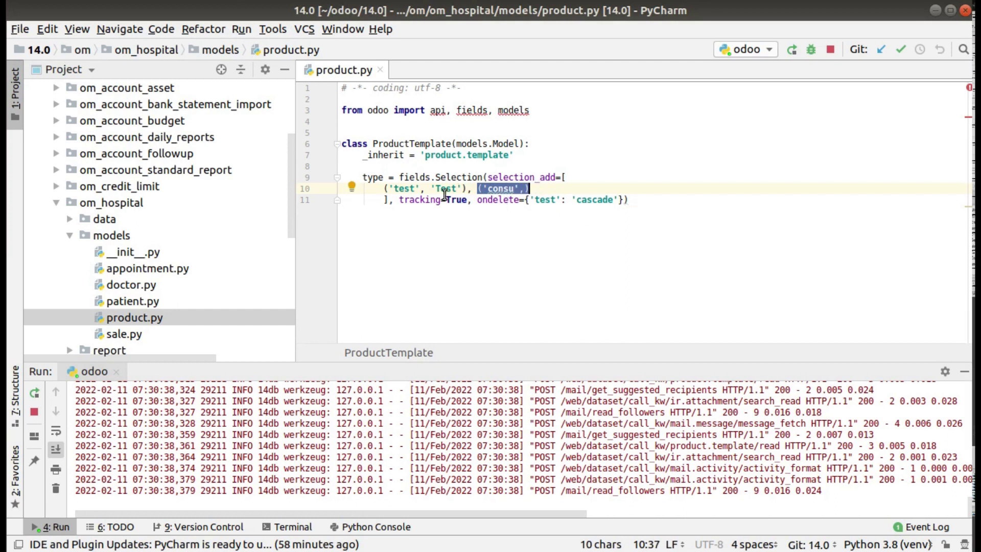
key("BackSpace")
key("BackSpace")
key("BackSpace")
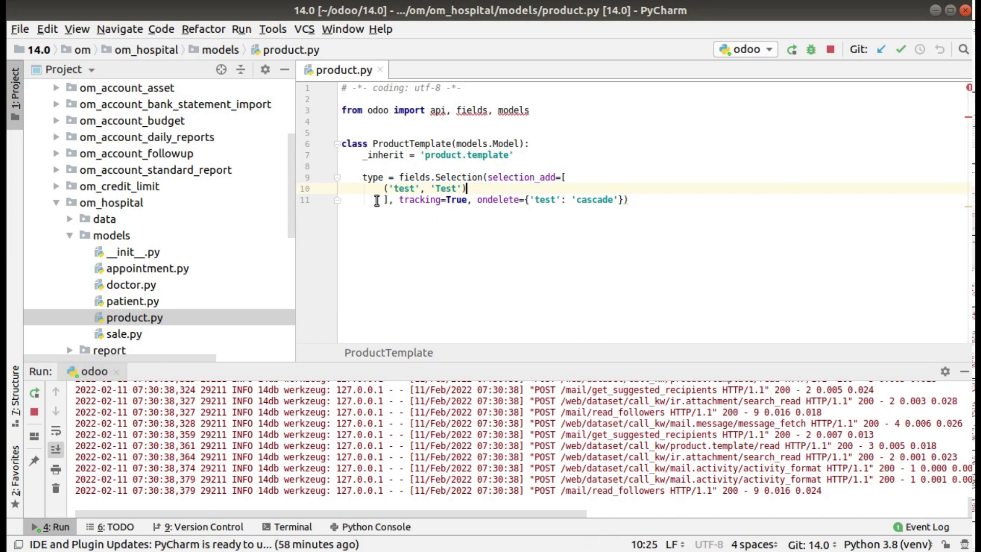
left_click(386, 188)
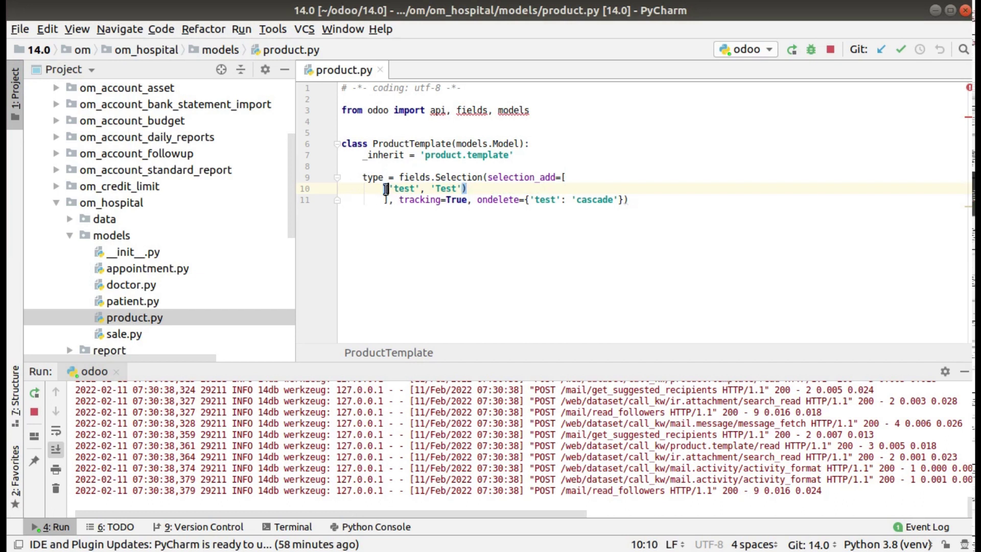
type("('consu',)(")
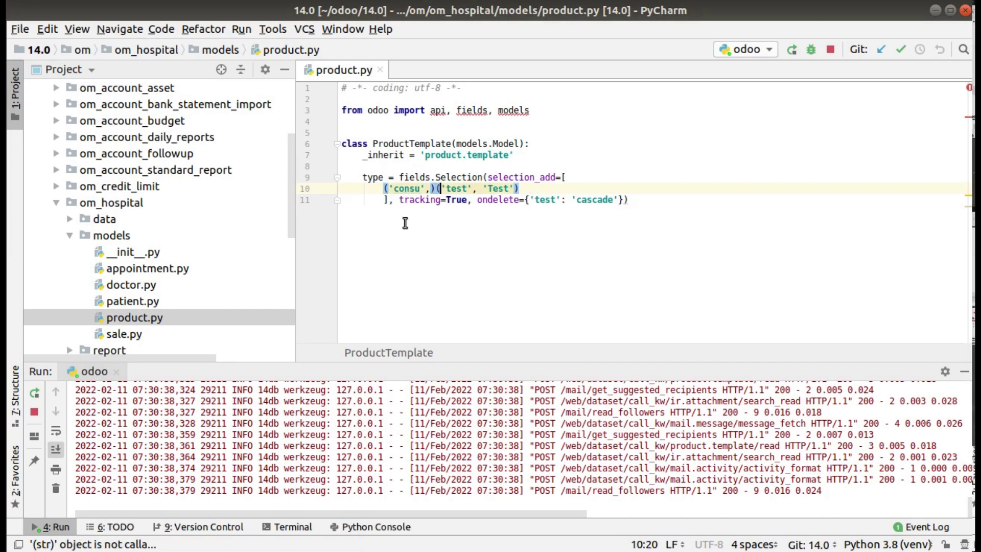
type(",")
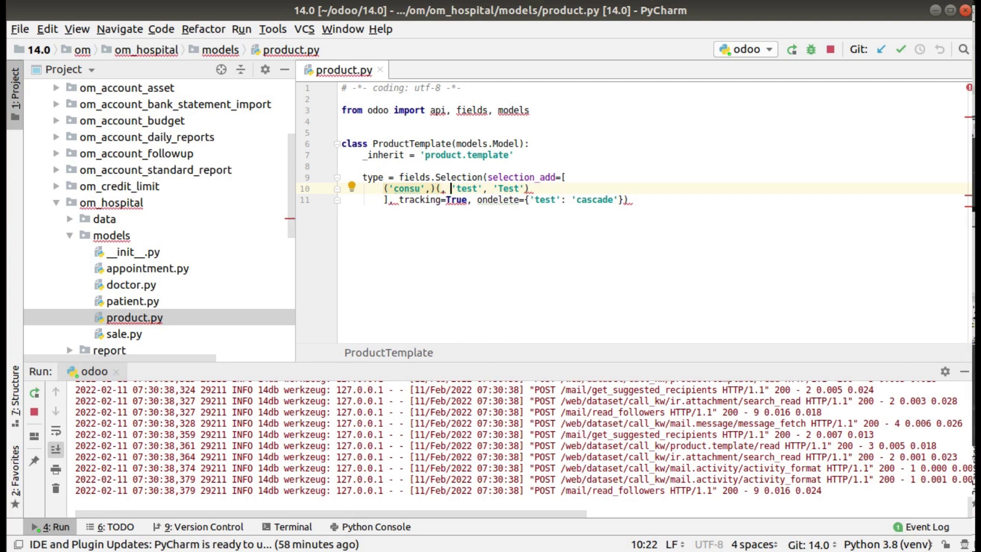
key("ctrl+z")
key("ctrl+z")
key("ctrl+z")
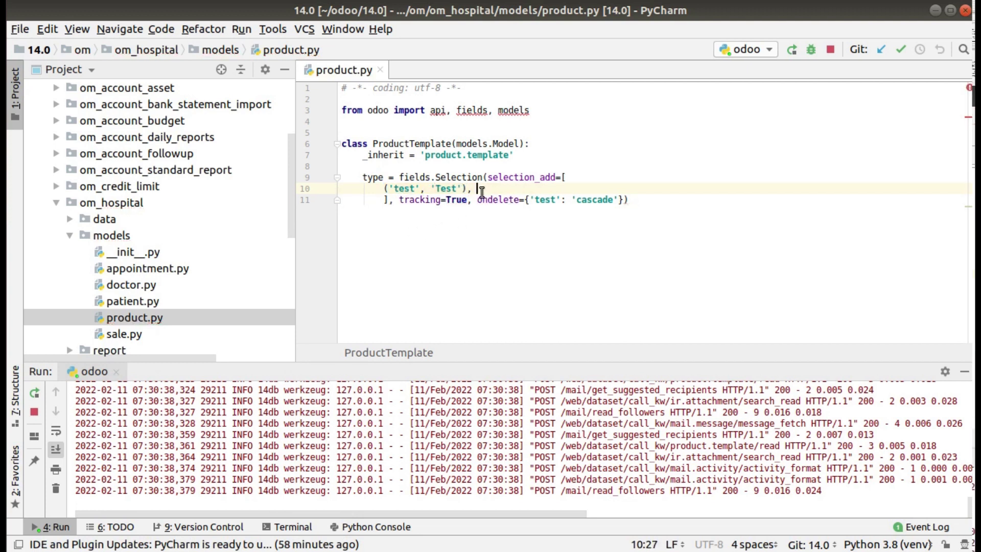
key("ctrl+v")
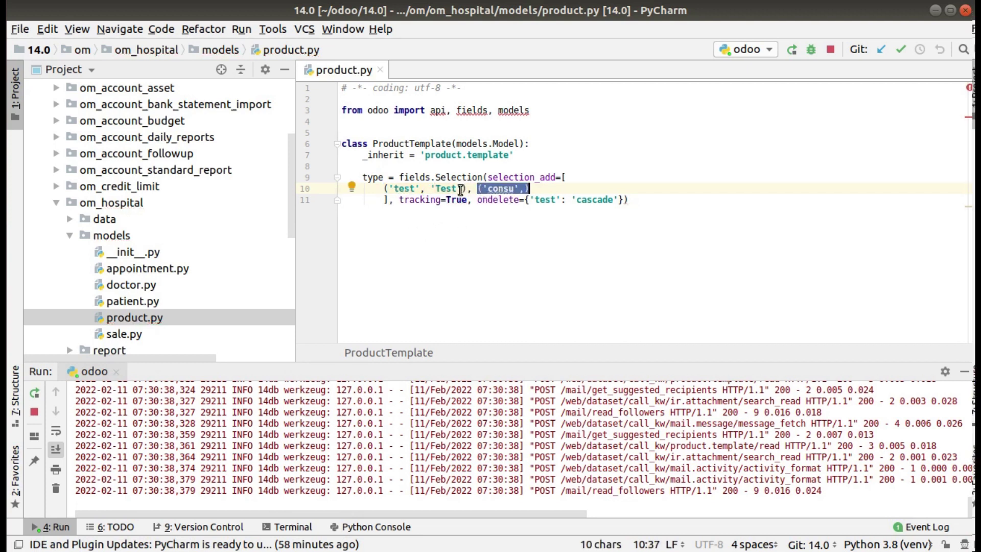
double_click(501, 176)
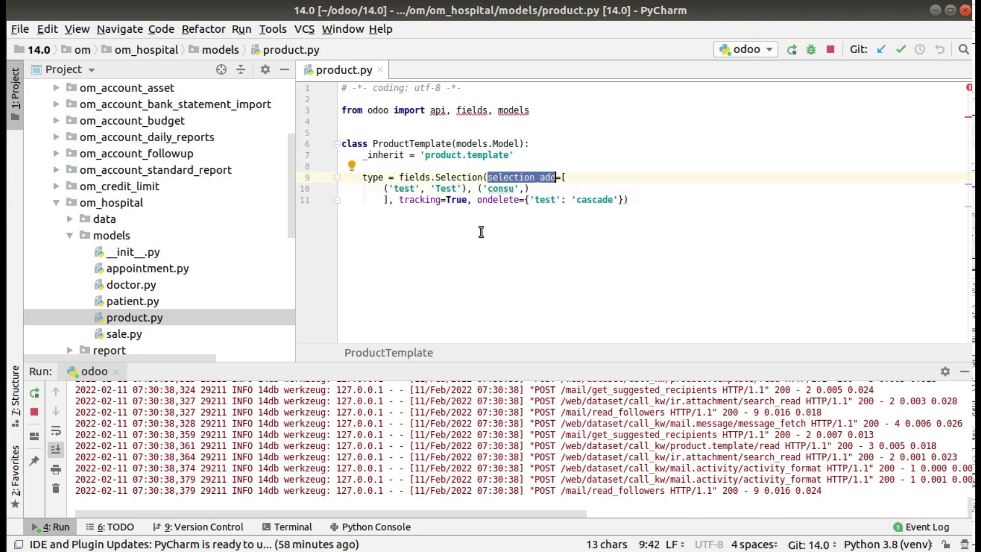
Open Odoo's core fields.py from the odoo > odoo folder in the Project tree.
scroll(161, 152, "up", 3)
scroll(161, 151, "up", 2)
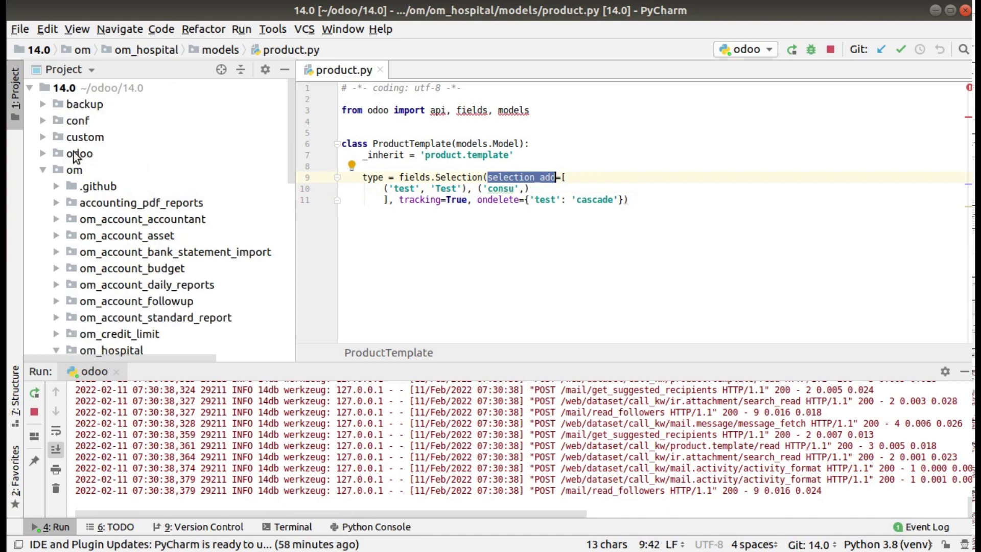
double_click(62, 171)
double_click(75, 156)
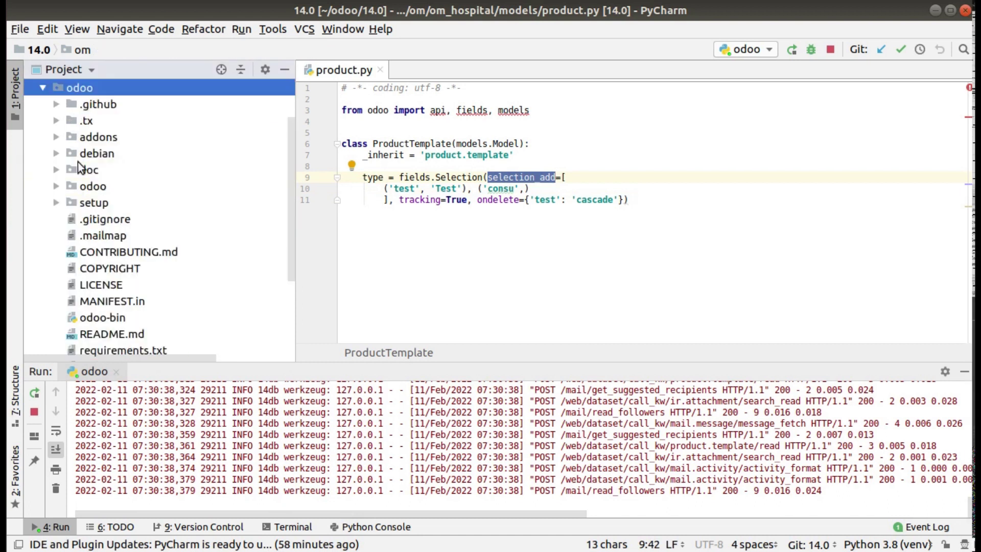
scroll(133, 183, "down", 1)
scroll(133, 190, "down", 3)
scroll(104, 209, "up", 4)
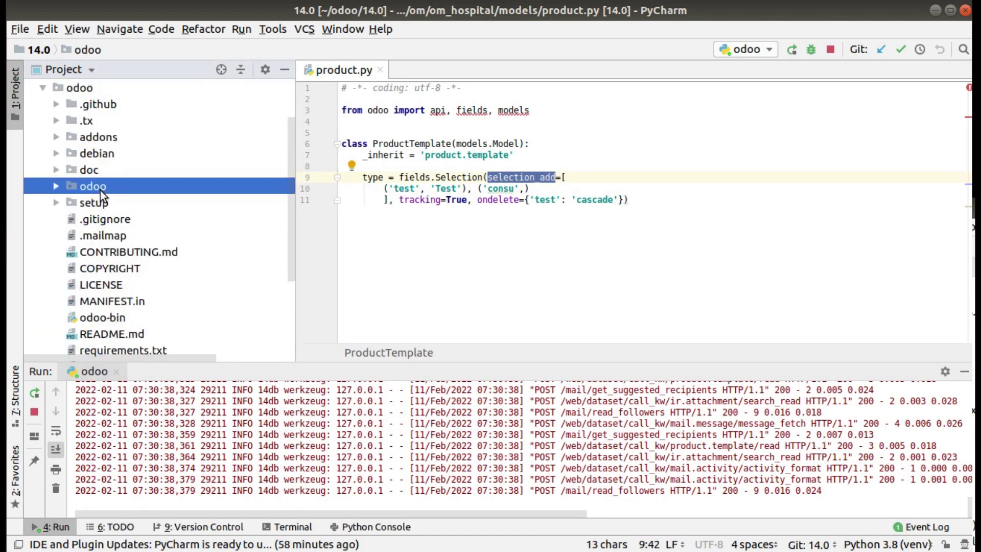
double_click(100, 191)
scroll(143, 237, "down", 1)
scroll(136, 240, "down", 1)
double_click(140, 205)
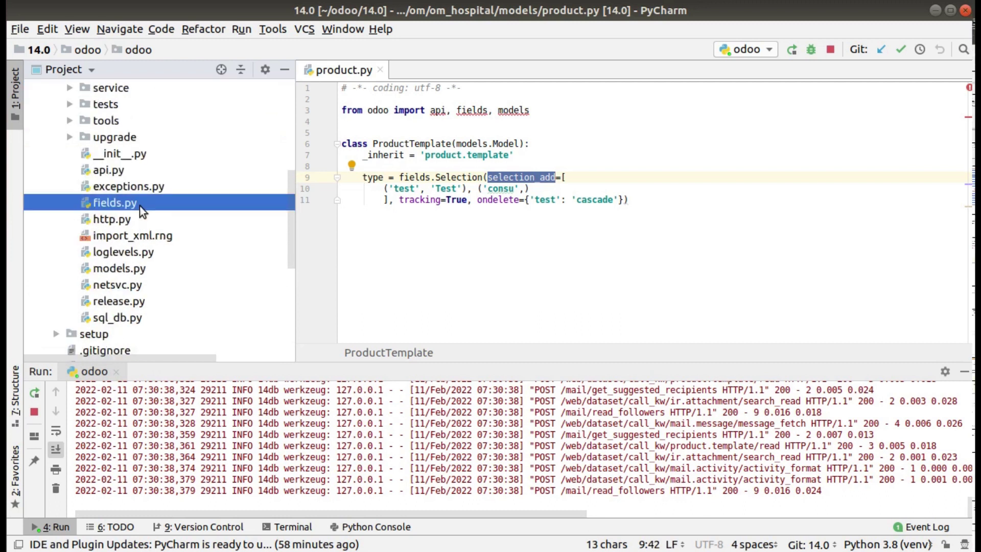
Search fields.py for selection_add and highlight its docstring ordering example.
key("ctrl+f")
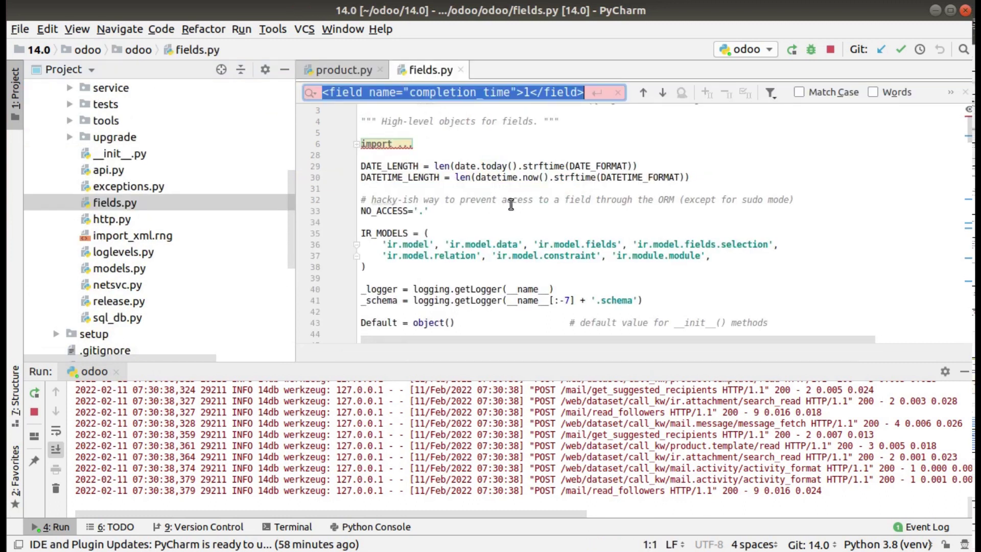
type("selectio")
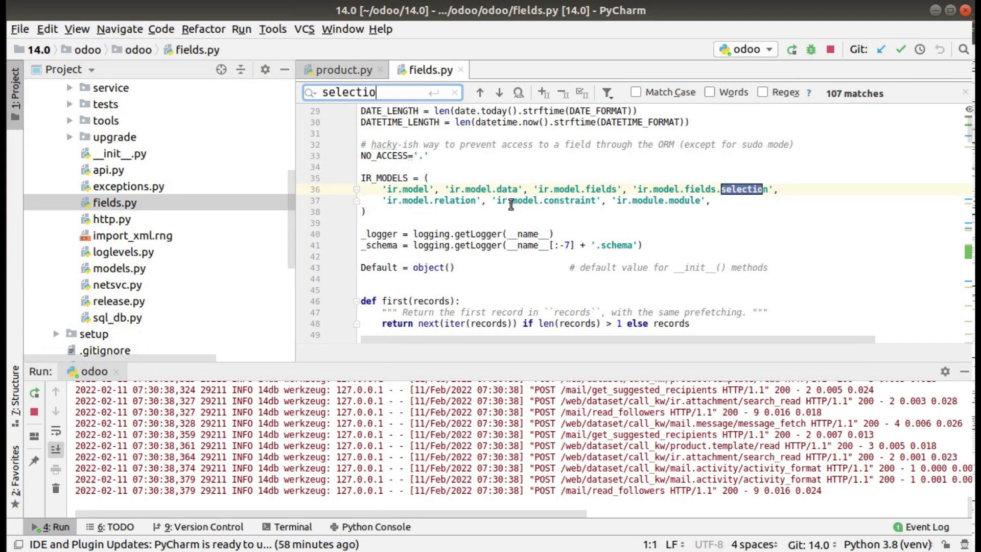
type("n_add")
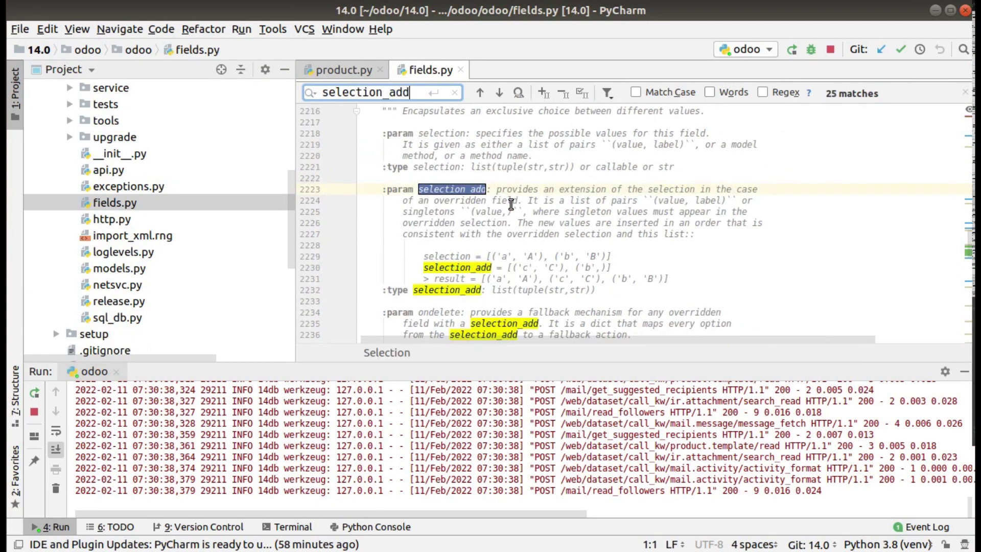
mouse_move(376, 189)
left_mouse_down()
mouse_move(477, 199)
mouse_move(602, 302)
left_mouse_up()
left_click_drag(576, 375, 587, 534)
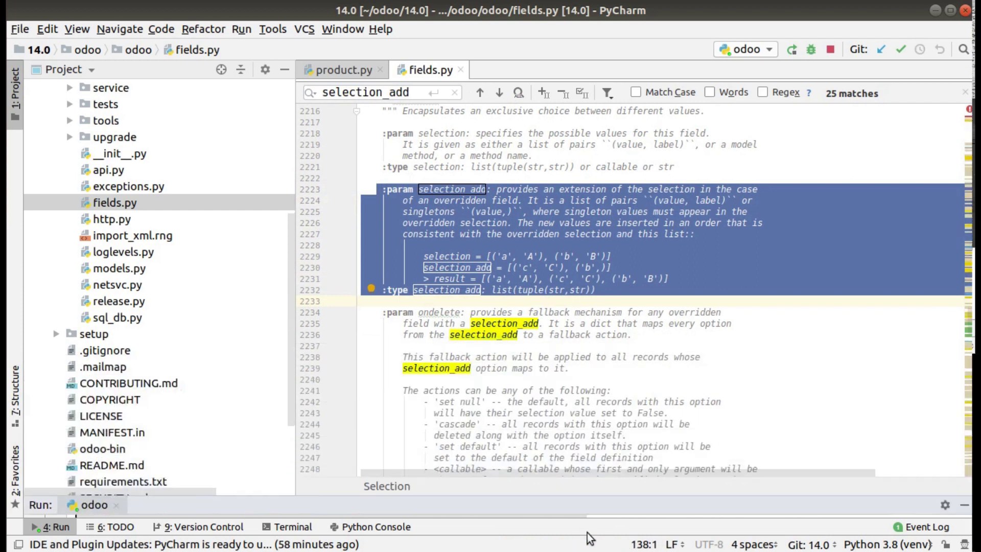
left_click(467, 267)
triple_click(467, 267)
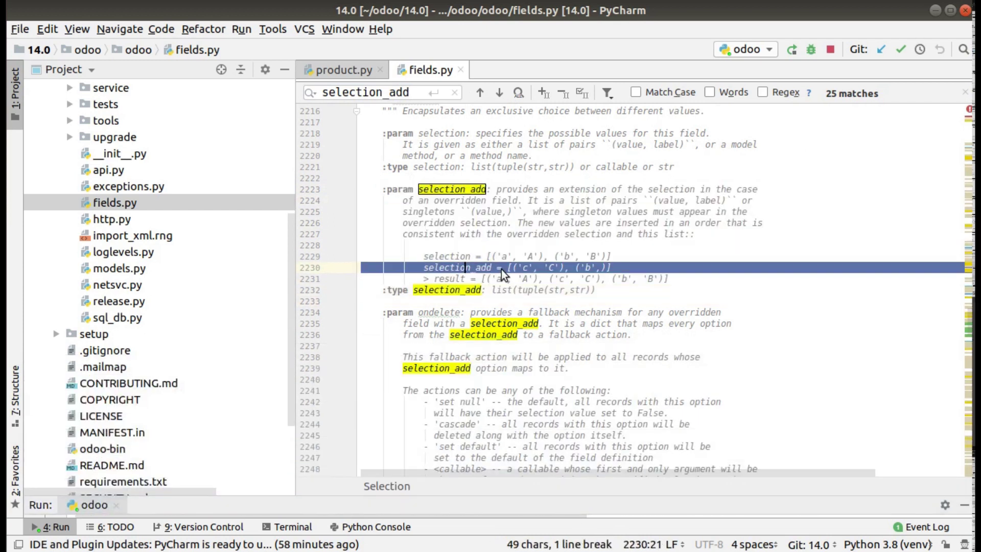
left_click(523, 267)
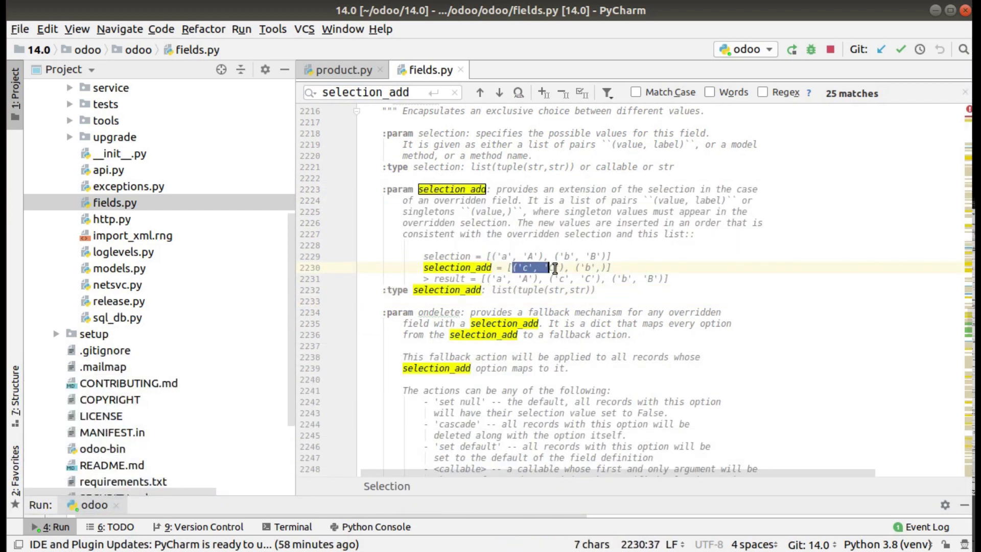
left_click_drag(515, 267, 564, 267)
left_click(576, 268)
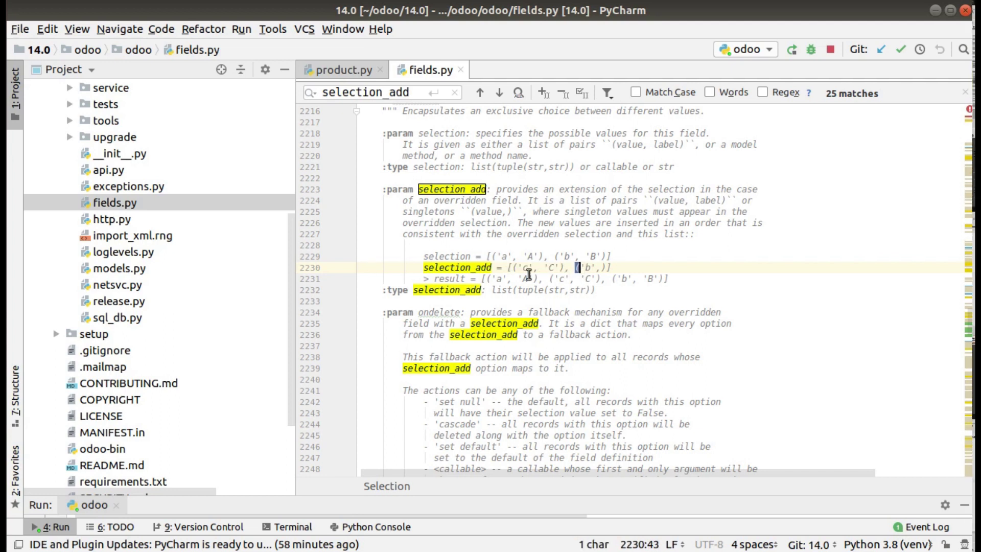
mouse_move(428, 256)
left_mouse_down()
mouse_move(623, 288)
mouse_move(687, 281)
left_mouse_up()
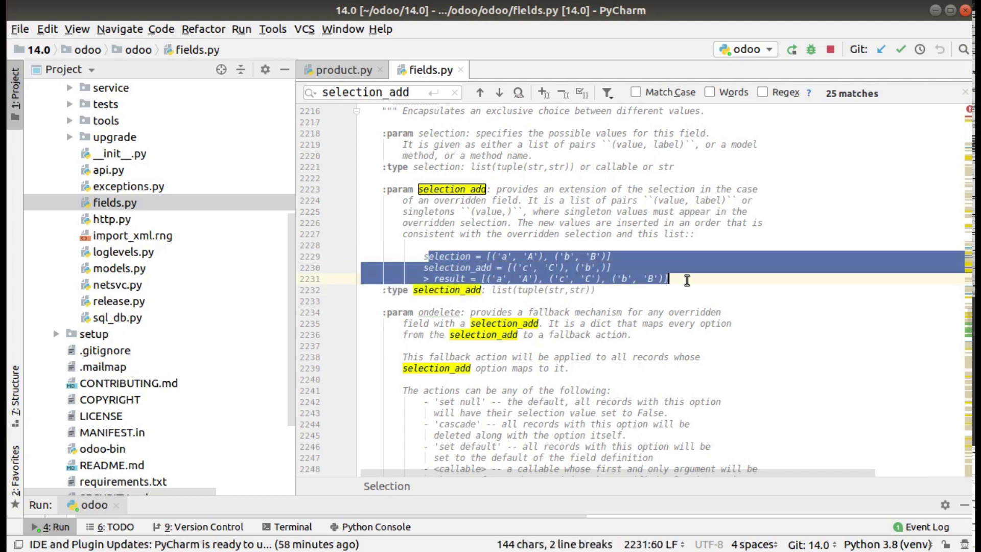